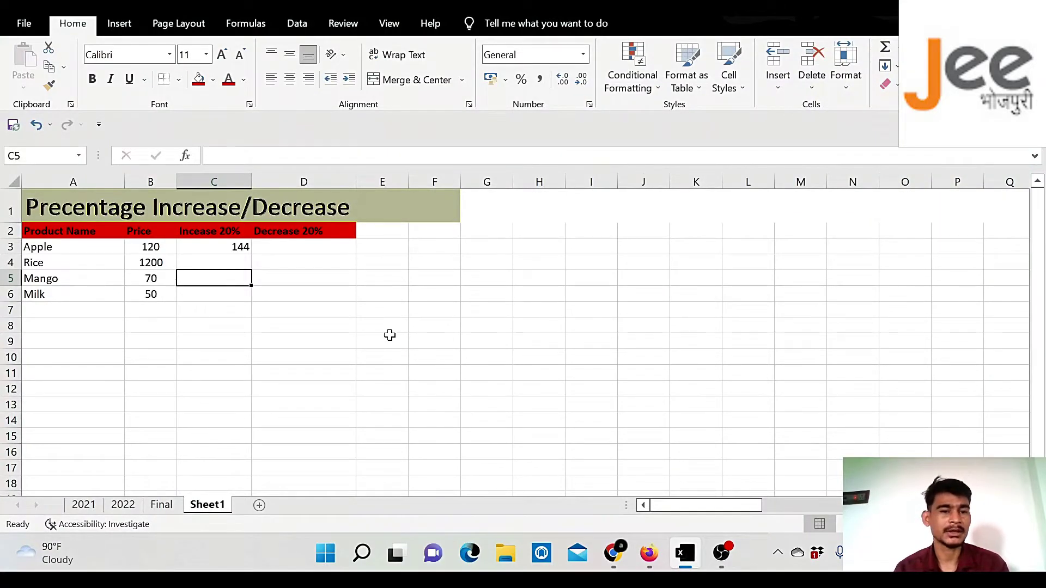
# Step: Delete the 144 formula from Apple's Increase 20% cell C3, leaving it empty
pyautogui.click(209, 248)
pyautogui.write('=')
pyautogui.press('Left')
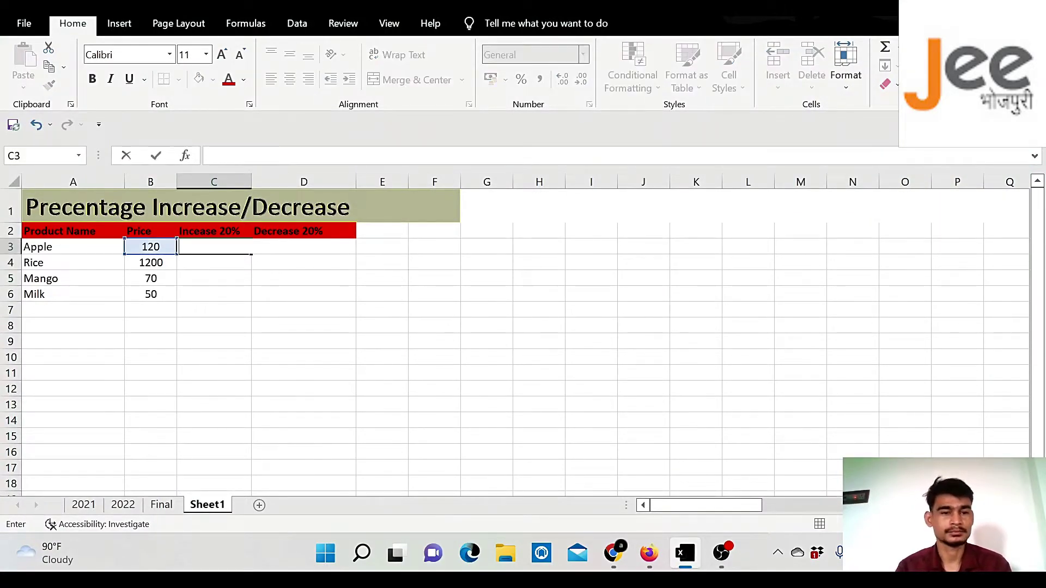
pyautogui.click(73, 321)
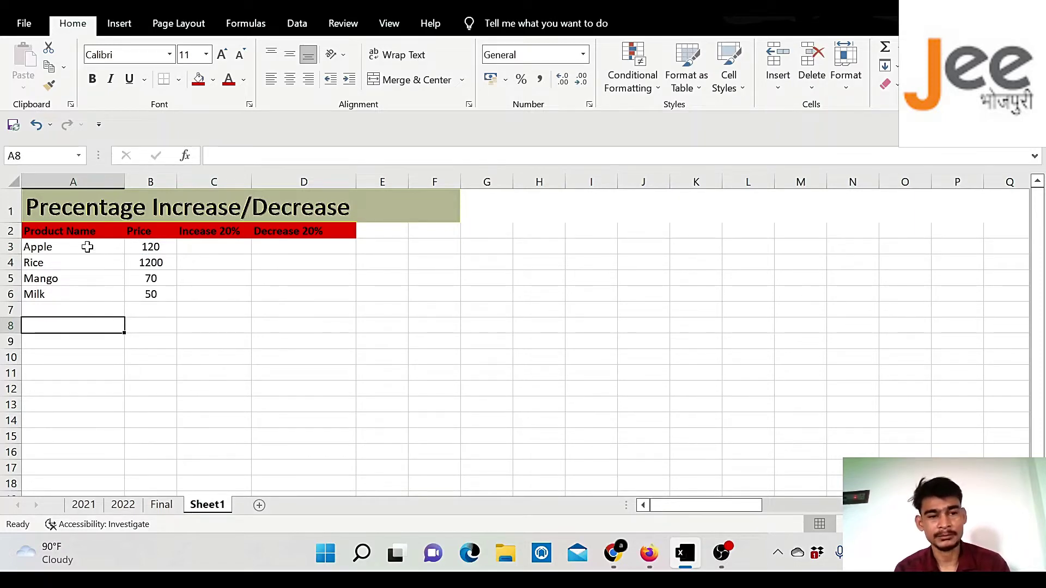
pyautogui.moveTo(93, 247); pyautogui.dragTo(75, 294)
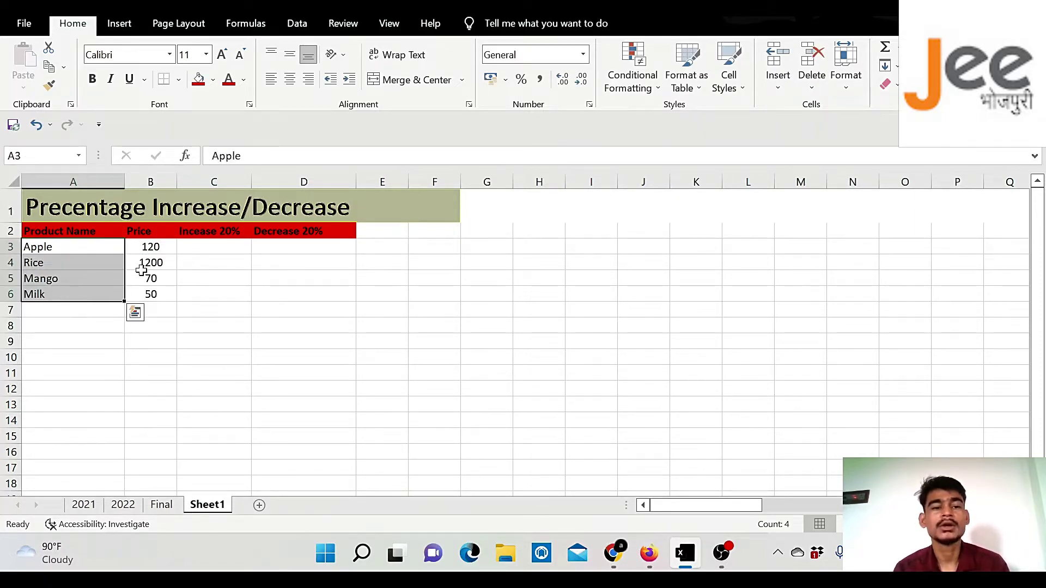
pyautogui.moveTo(143, 247); pyautogui.dragTo(144, 297)
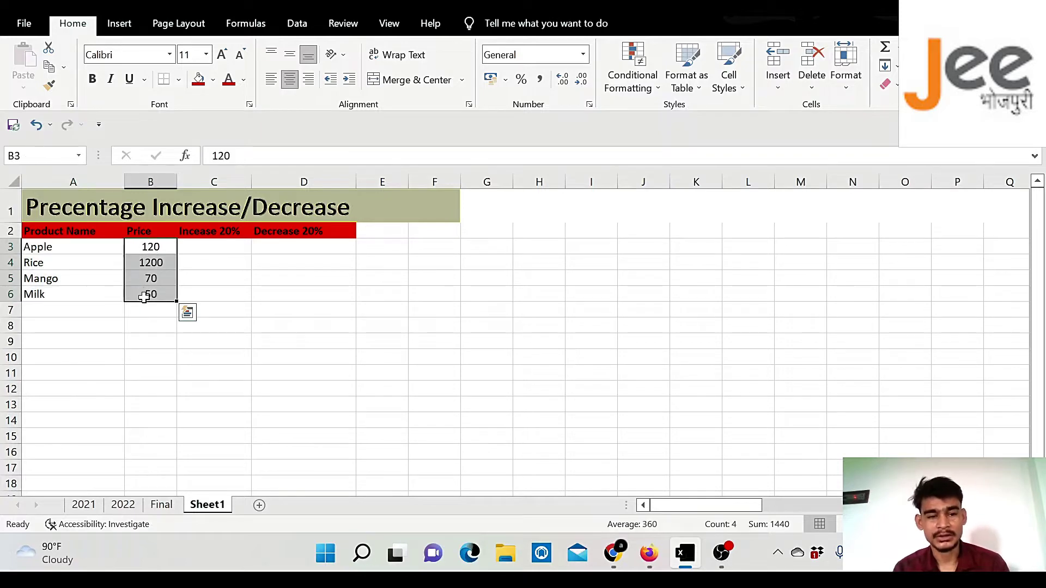
pyautogui.click(218, 231)
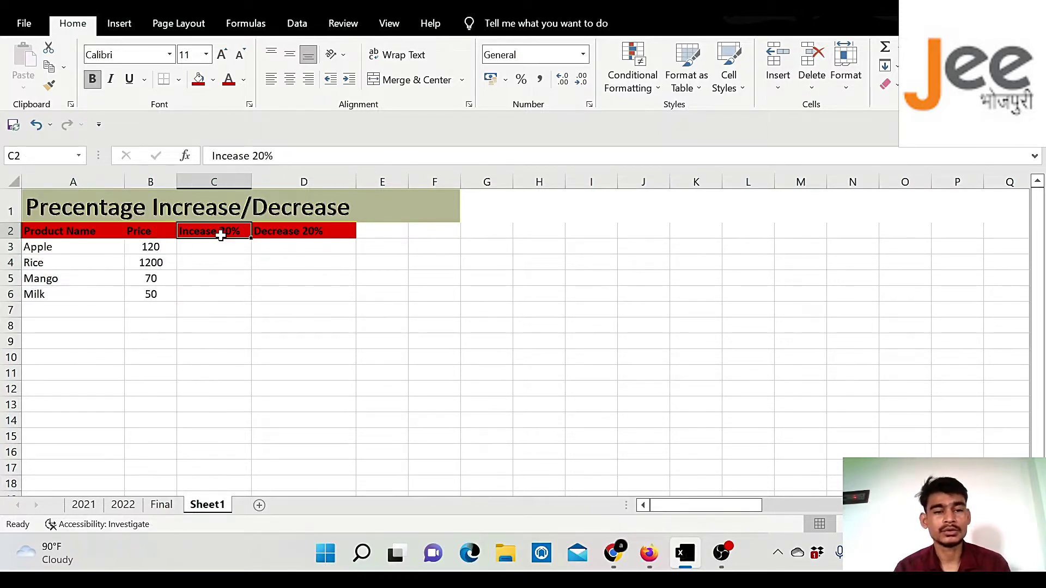
pyautogui.click(216, 248)
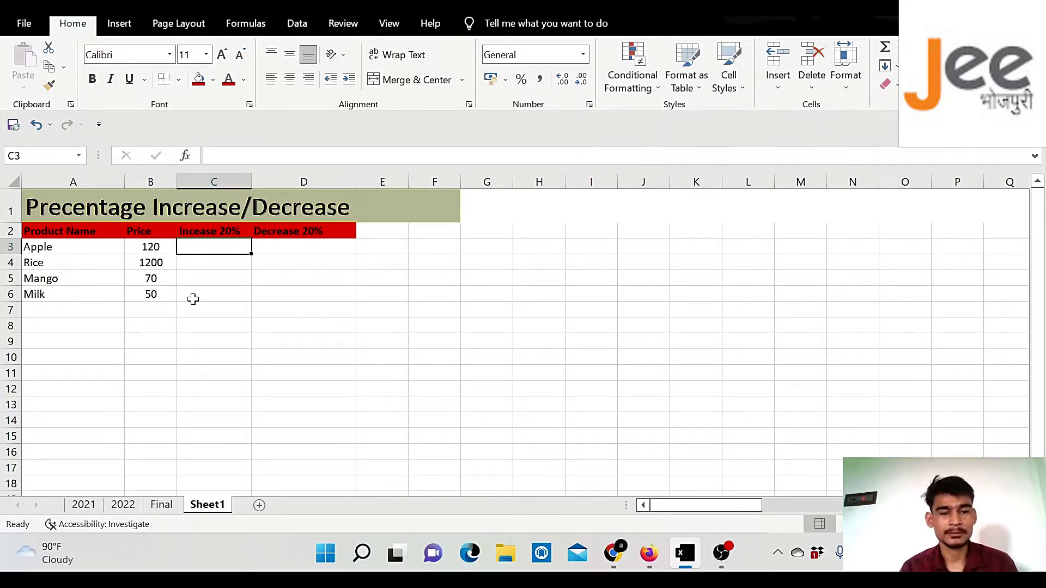
pyautogui.click(192, 299)
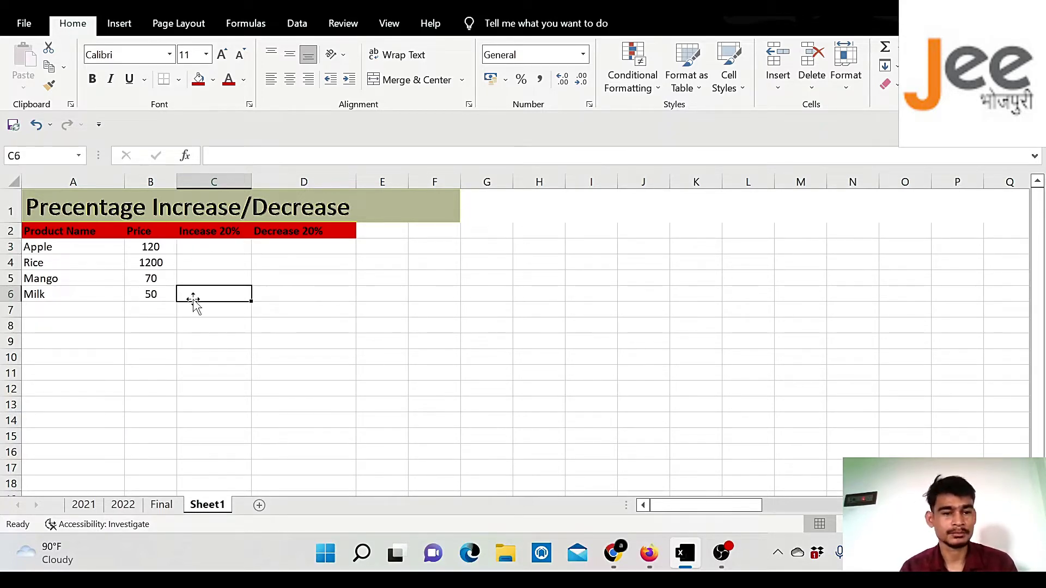
pyautogui.click(210, 246)
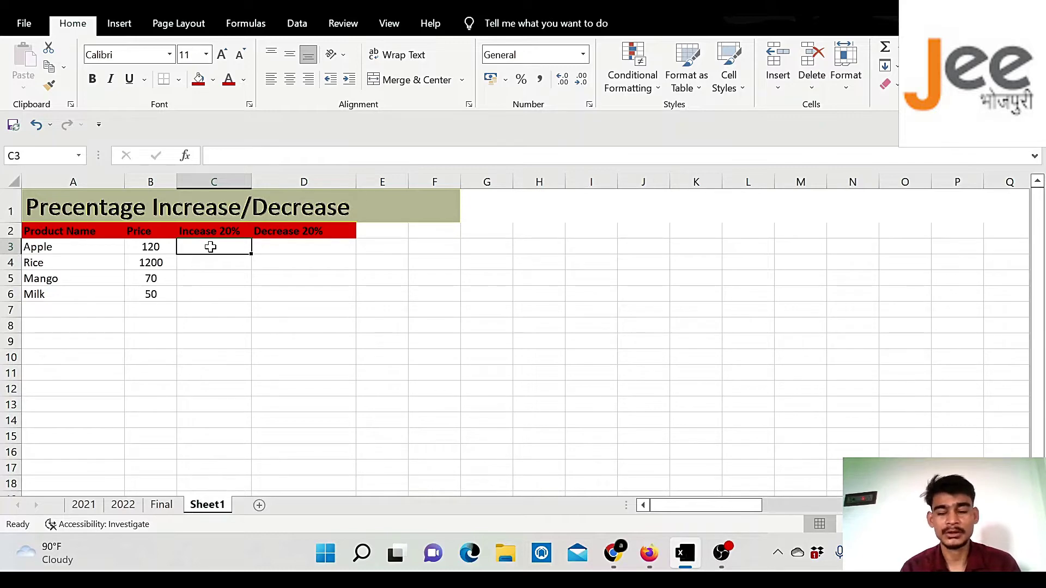
pyautogui.write('=')
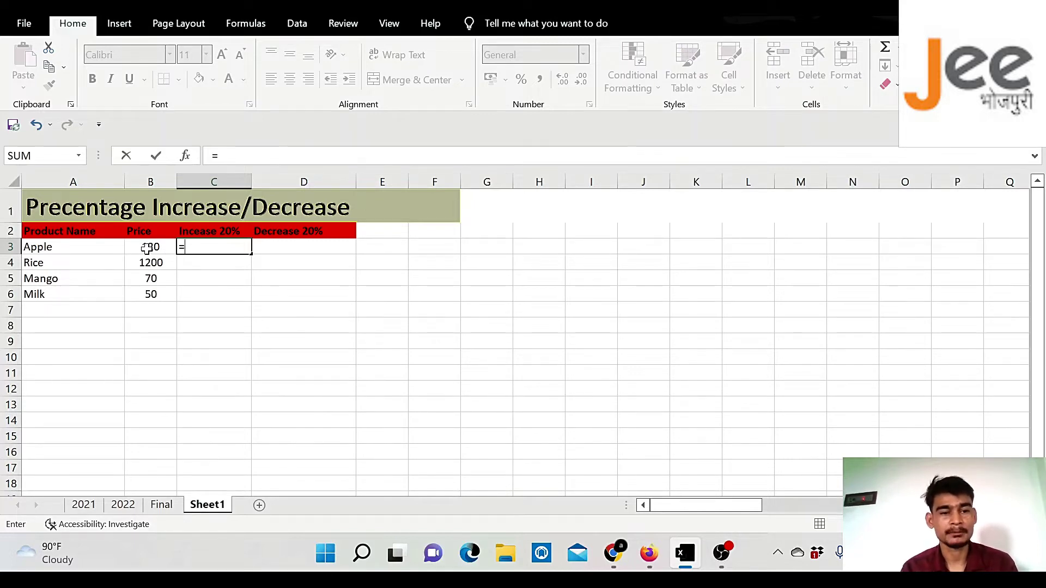
pyautogui.click(146, 248)
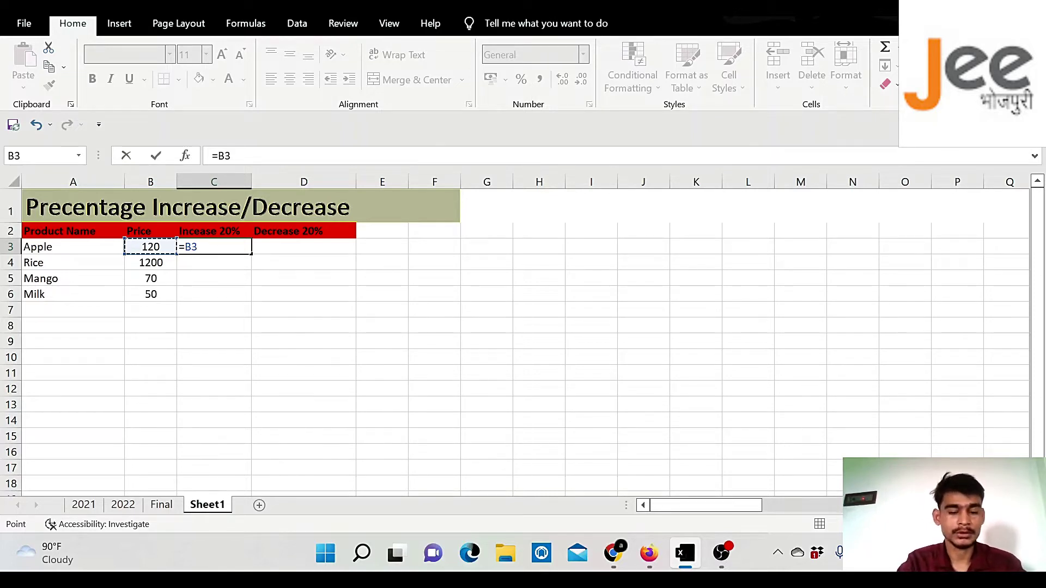
pyautogui.write('*')
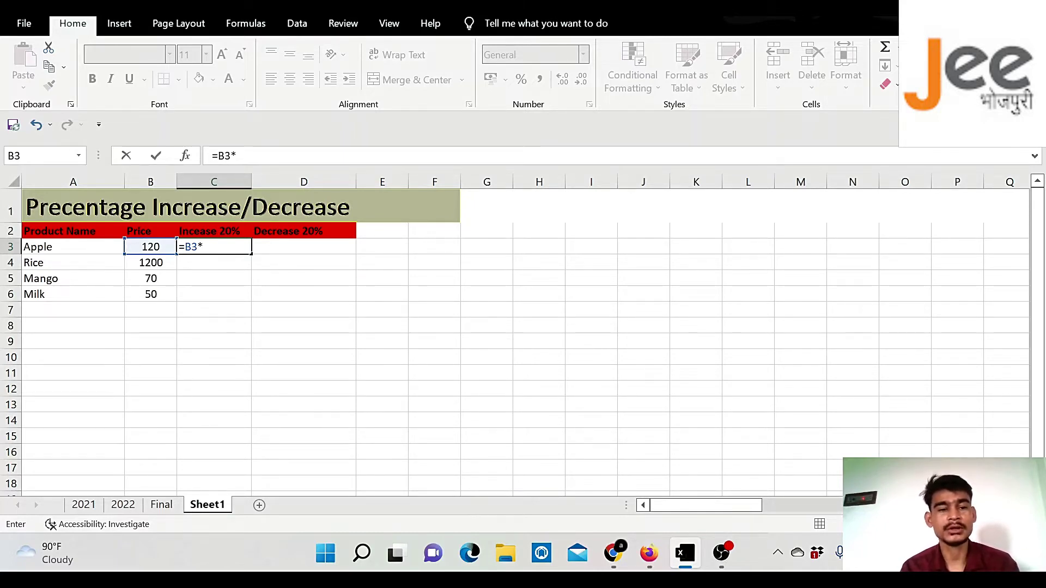
pyautogui.write('1')
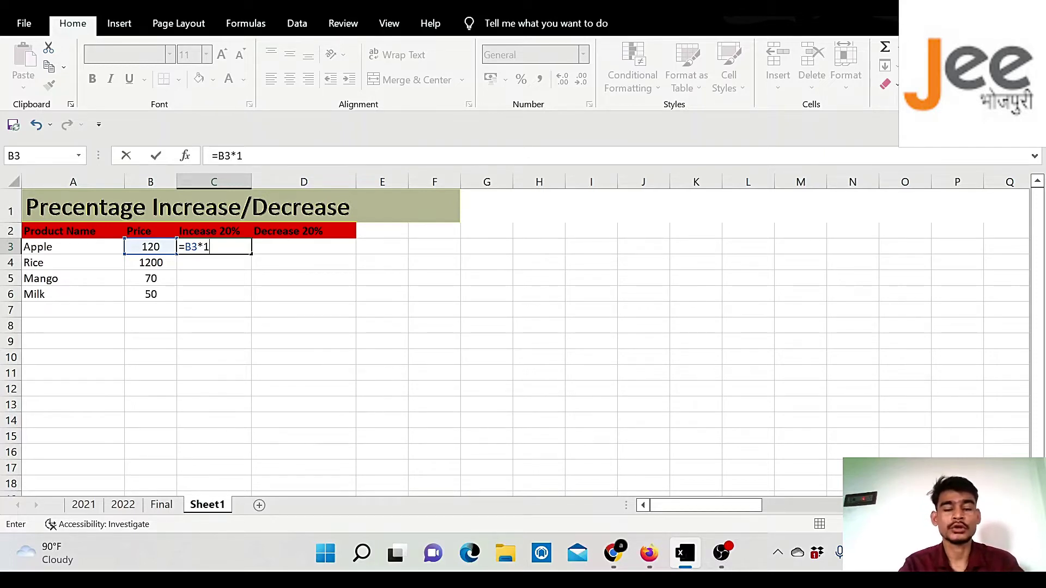
pyautogui.write('20/100')
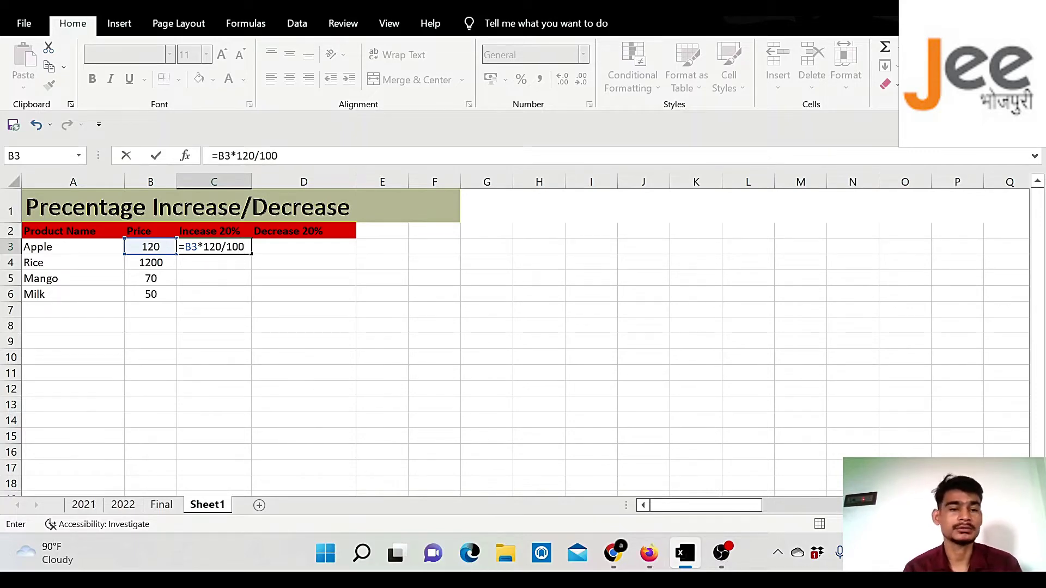
pyautogui.press('Return')
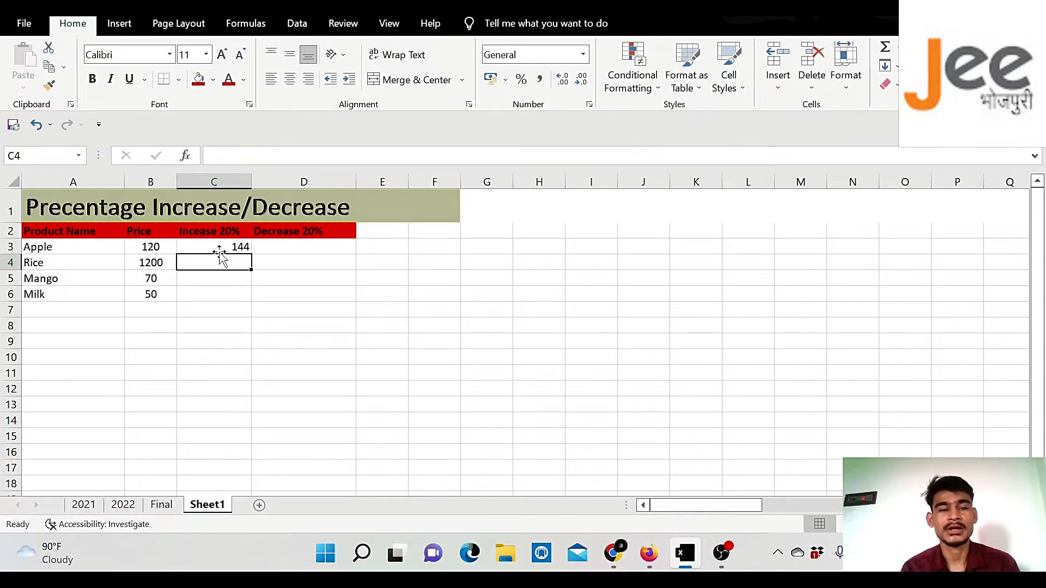
pyautogui.click(214, 246)
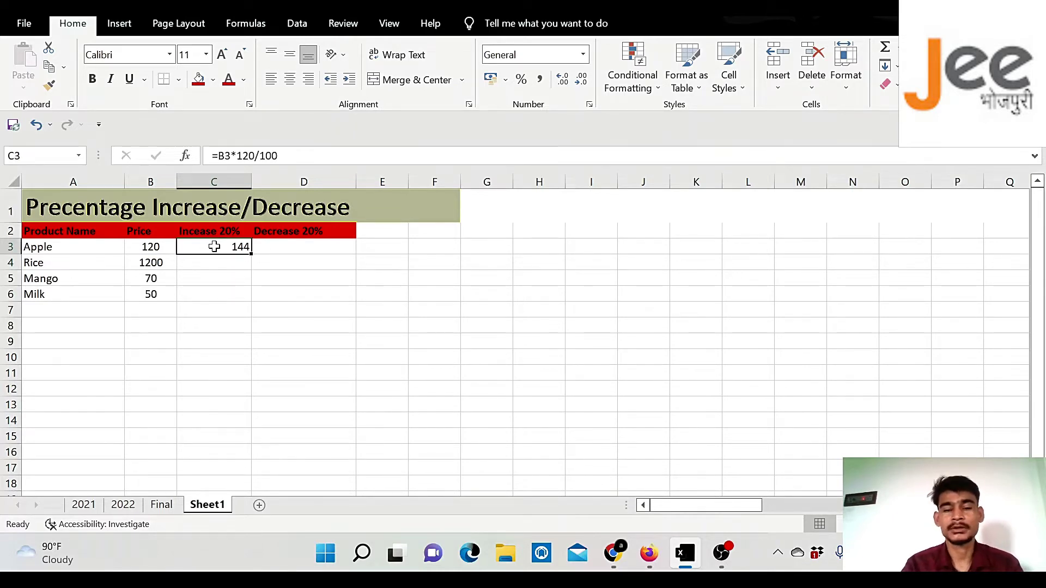
pyautogui.press('BackSpace')
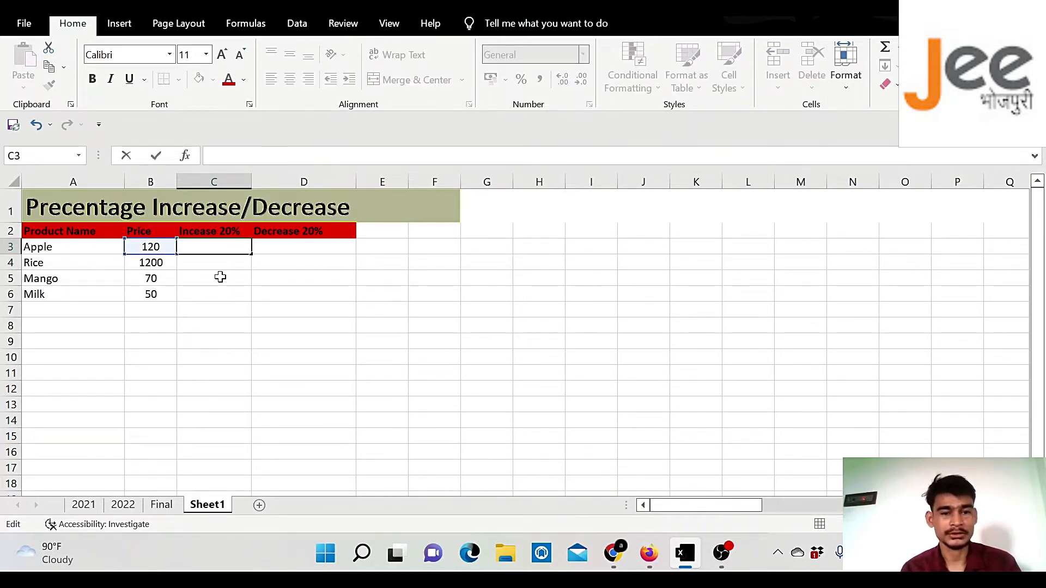
# Step: Enter =B3*120% in C3 so Apple's Increase 20% shows 144
pyautogui.click(220, 277)
pyautogui.click(217, 243)
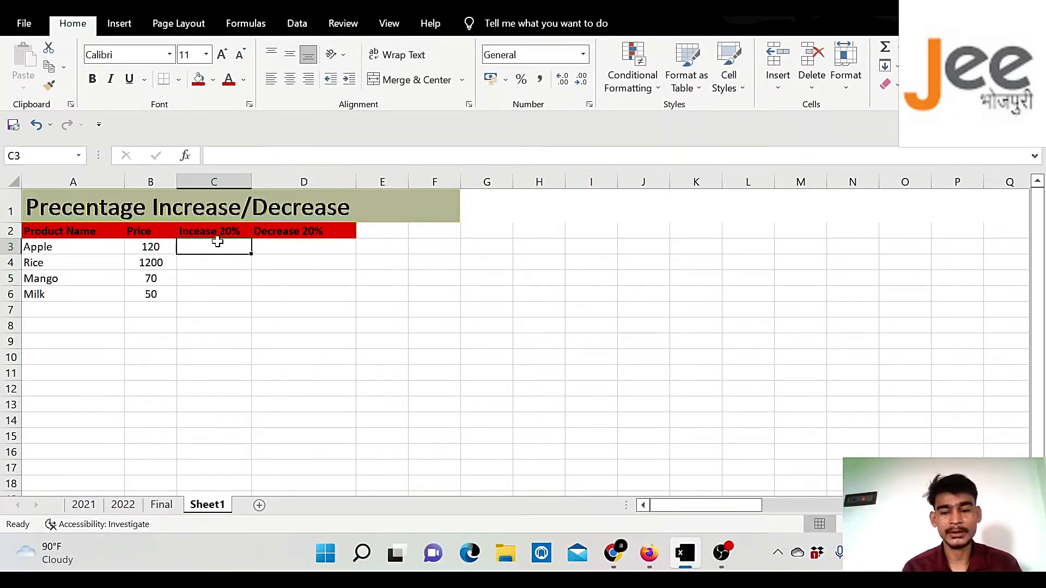
pyautogui.write('=')
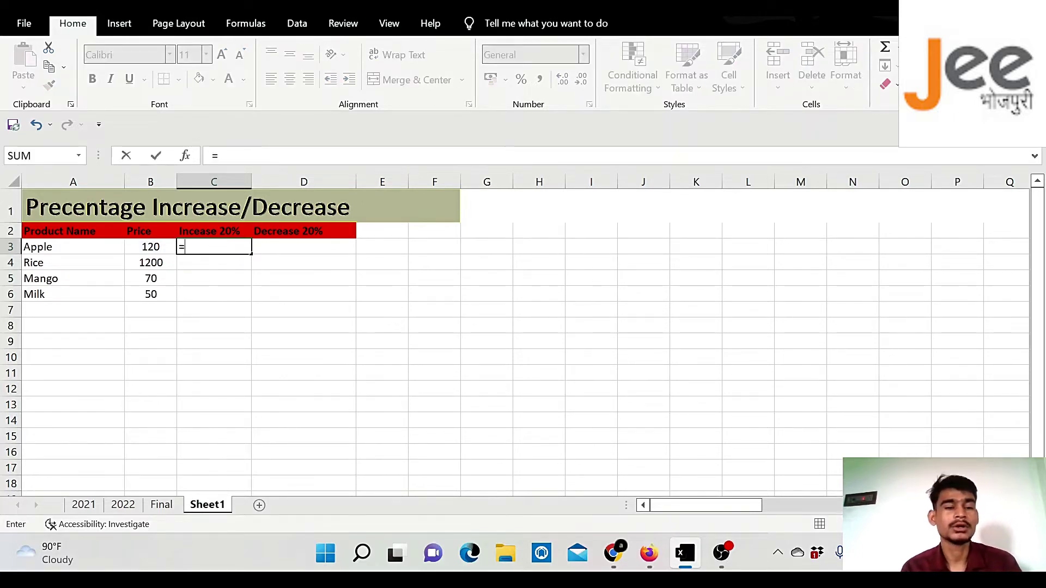
pyautogui.click(152, 248)
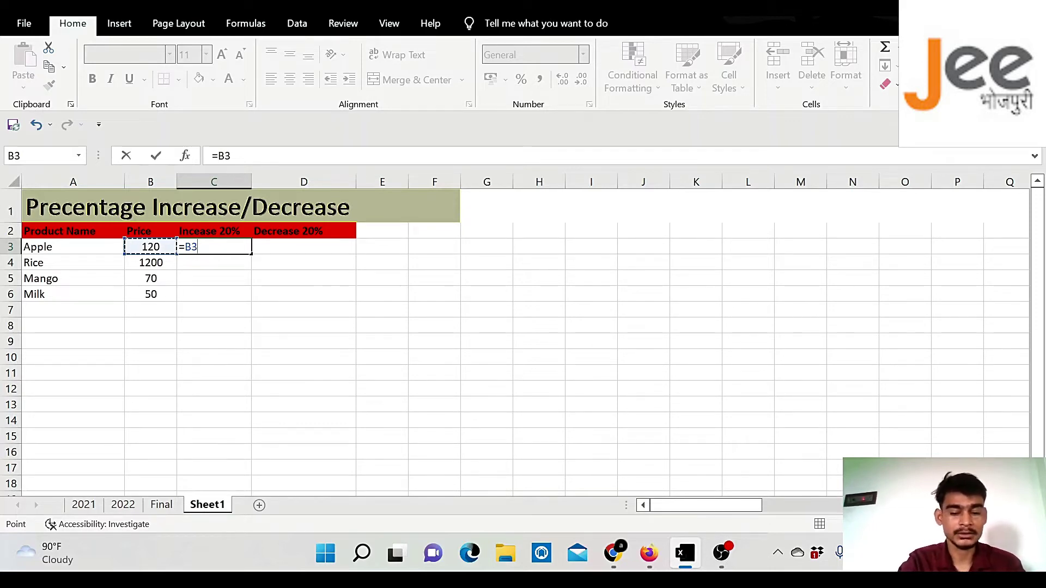
pyautogui.write('*')
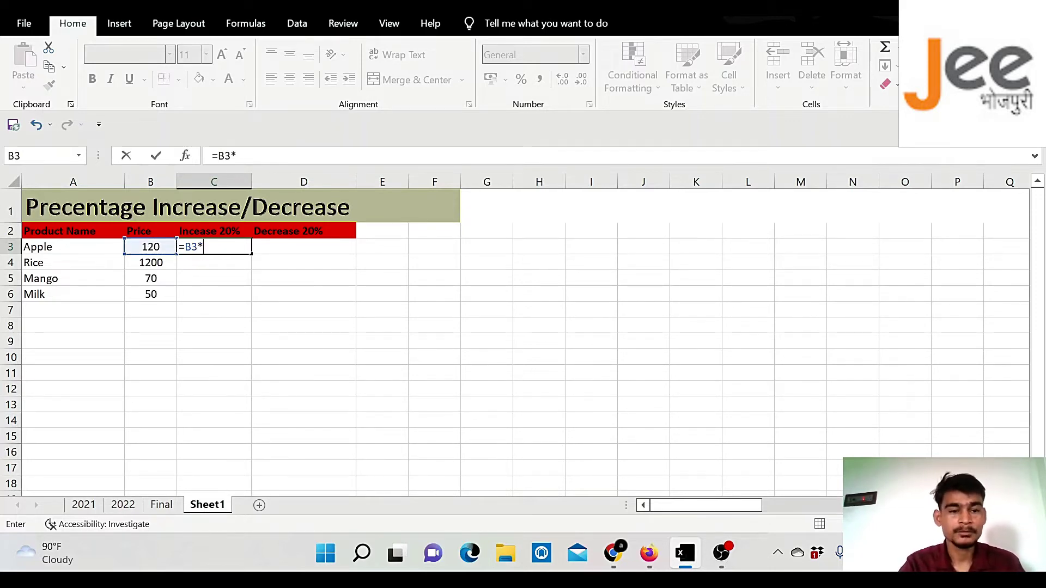
pyautogui.write('120')
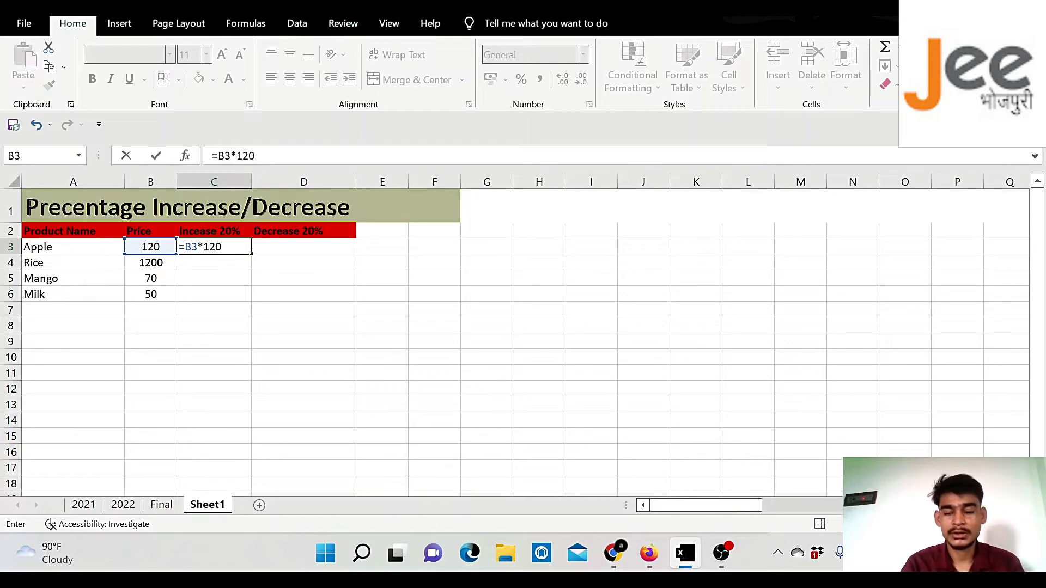
pyautogui.write('%')
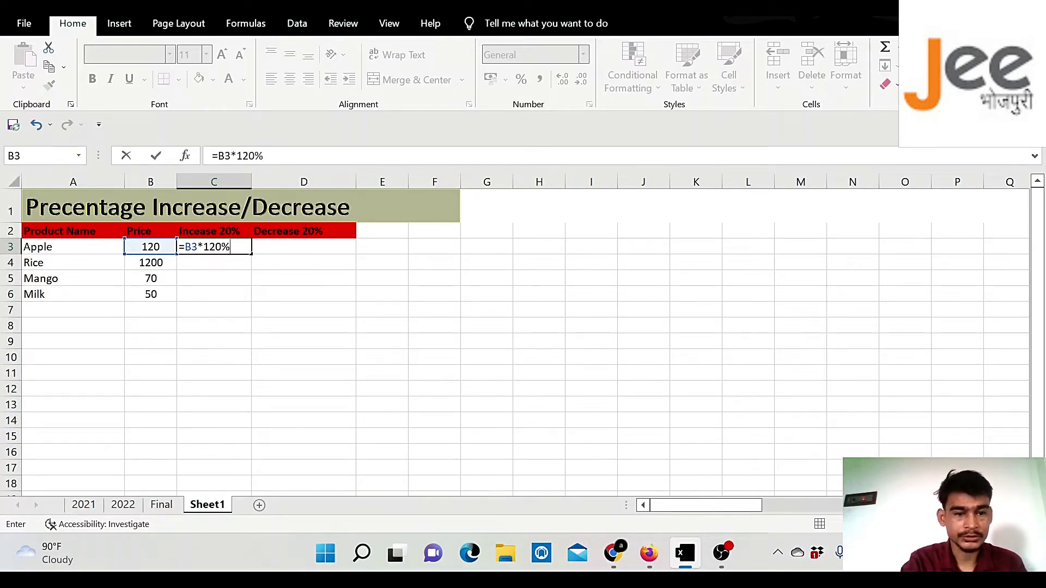
pyautogui.press('Return')
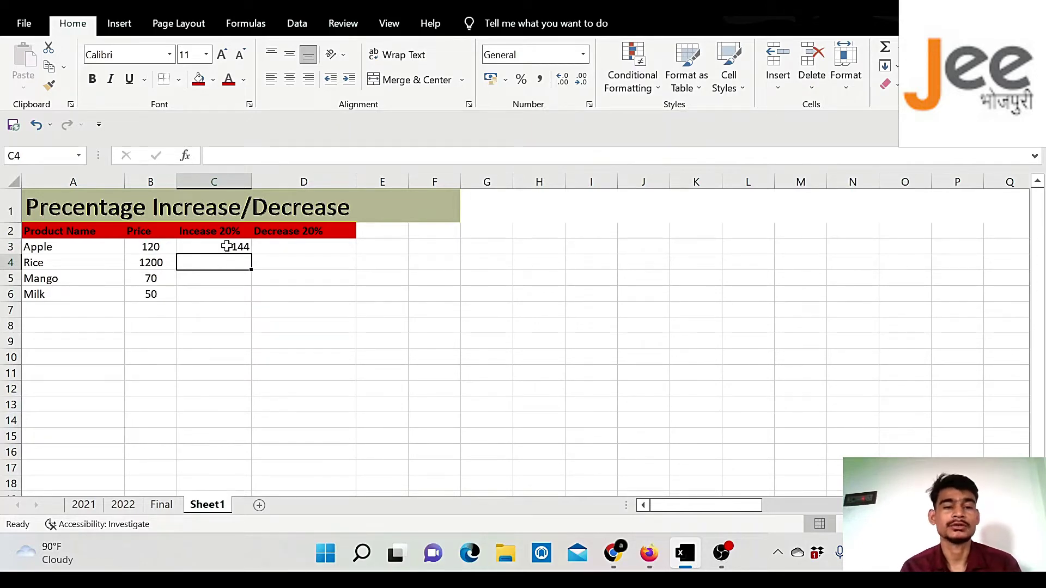
# Step: Fill C3's increase formula down through C6 for Rice, Mango and Milk
pyautogui.click(210, 246)
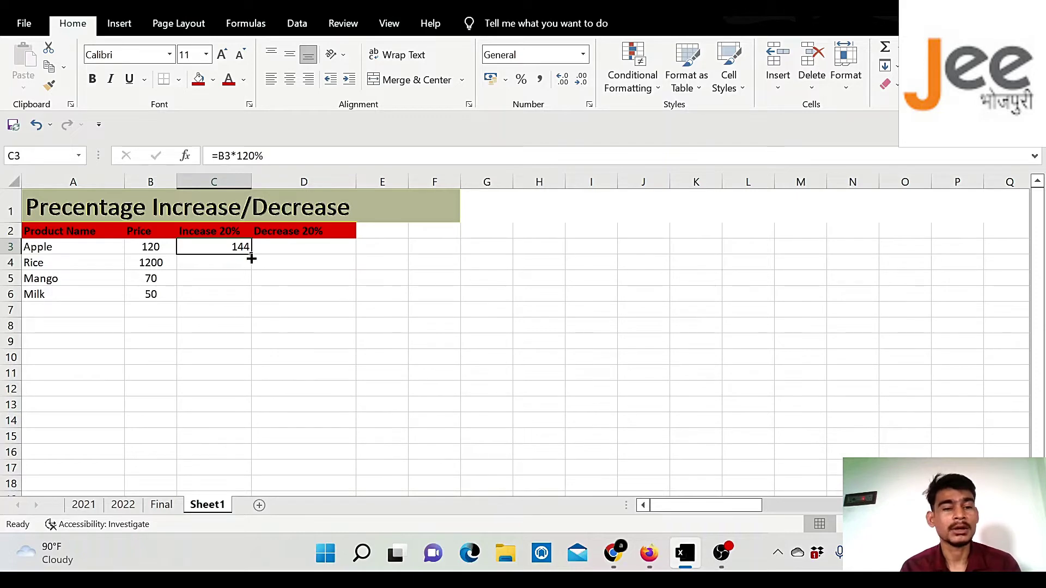
pyautogui.moveTo(250, 254); pyautogui.dragTo(243, 302)
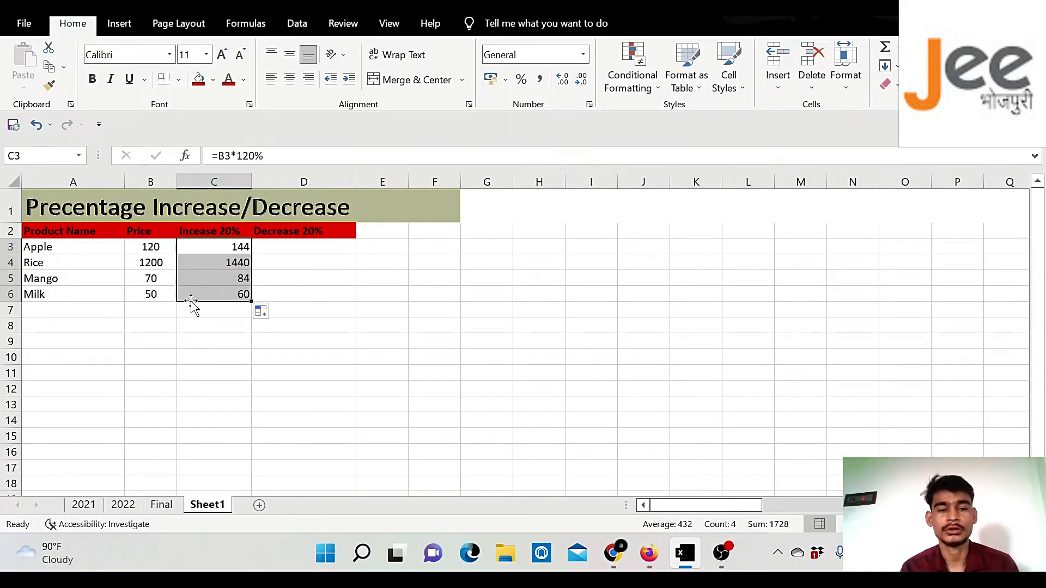
pyautogui.click(191, 322)
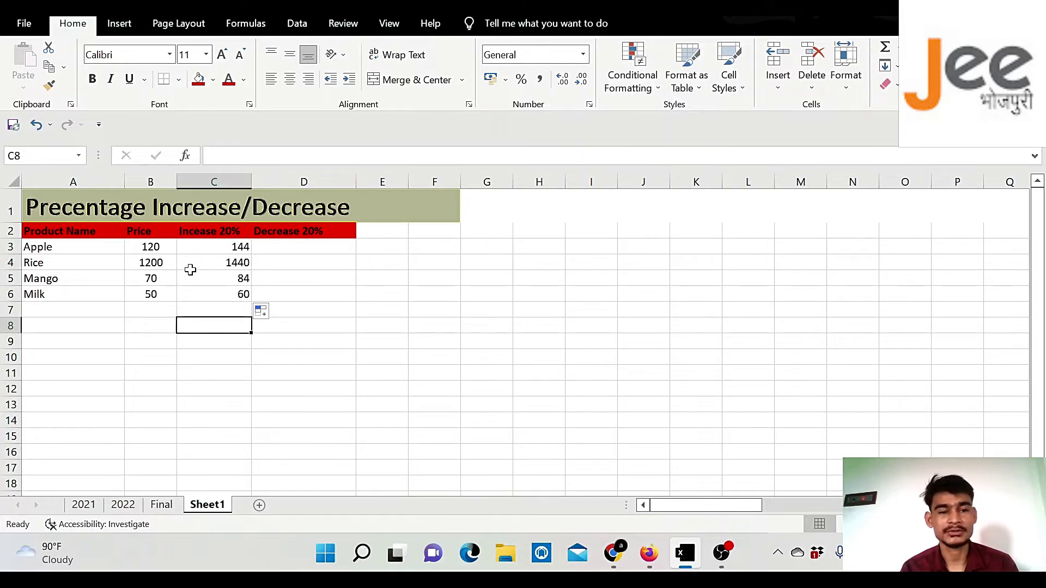
pyautogui.click(203, 300)
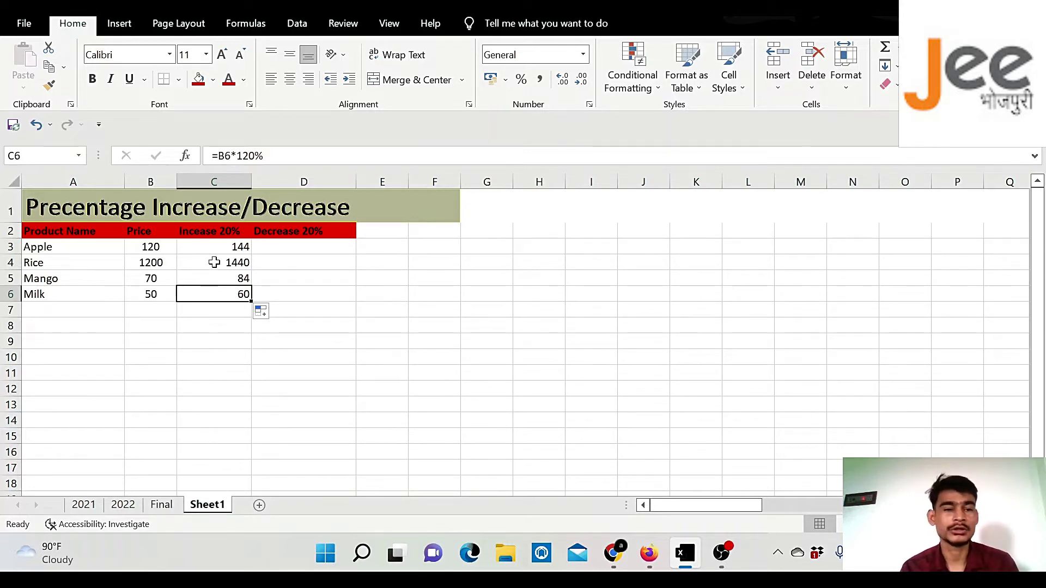
# Step: Clear the increase results in C3:C6, leaving the column blank
pyautogui.moveTo(215, 246); pyautogui.dragTo(217, 295)
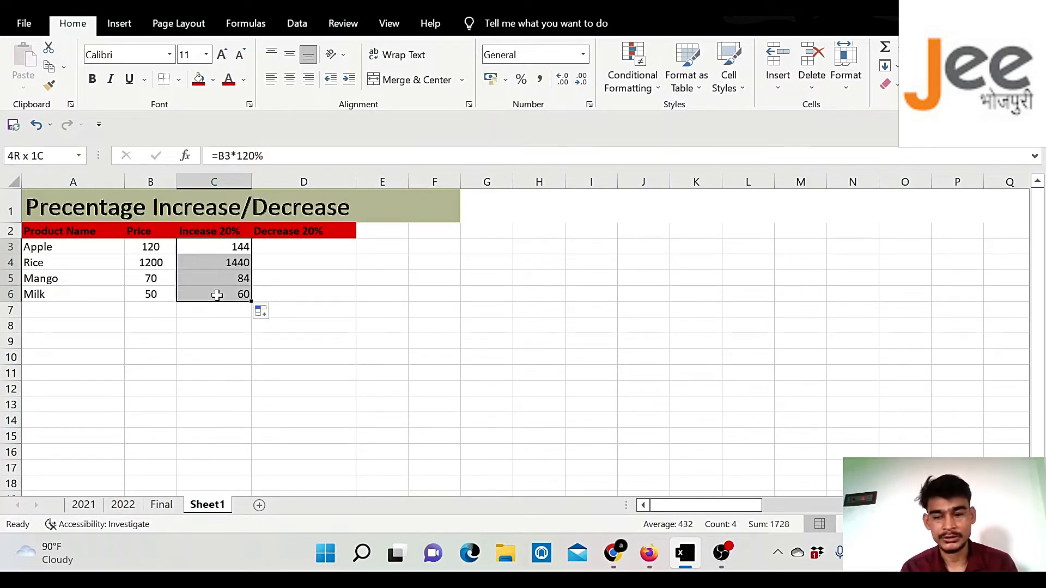
pyautogui.press('Delete')
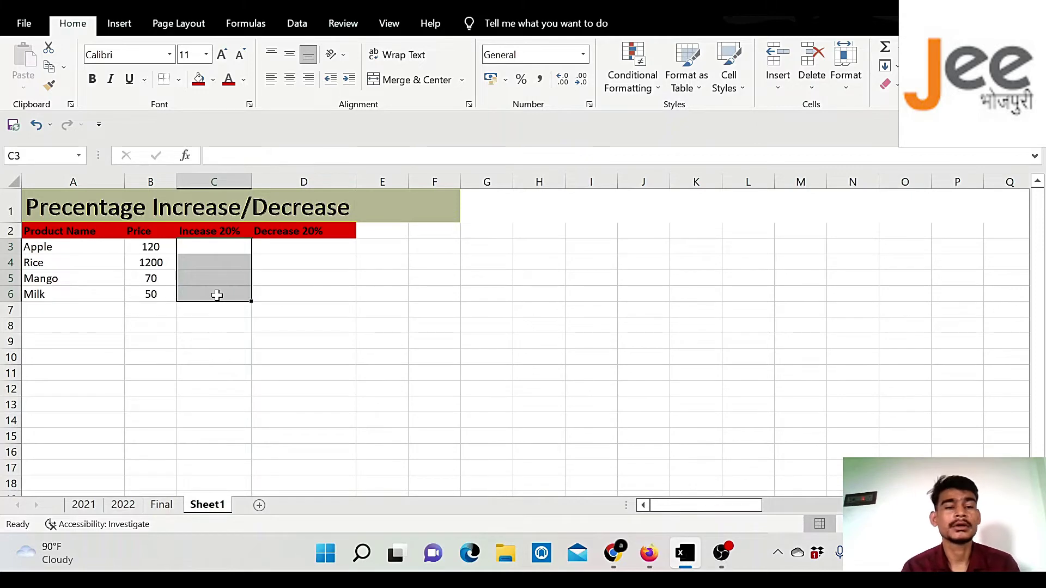
pyautogui.moveTo(175, 309); pyautogui.dragTo(222, 305)
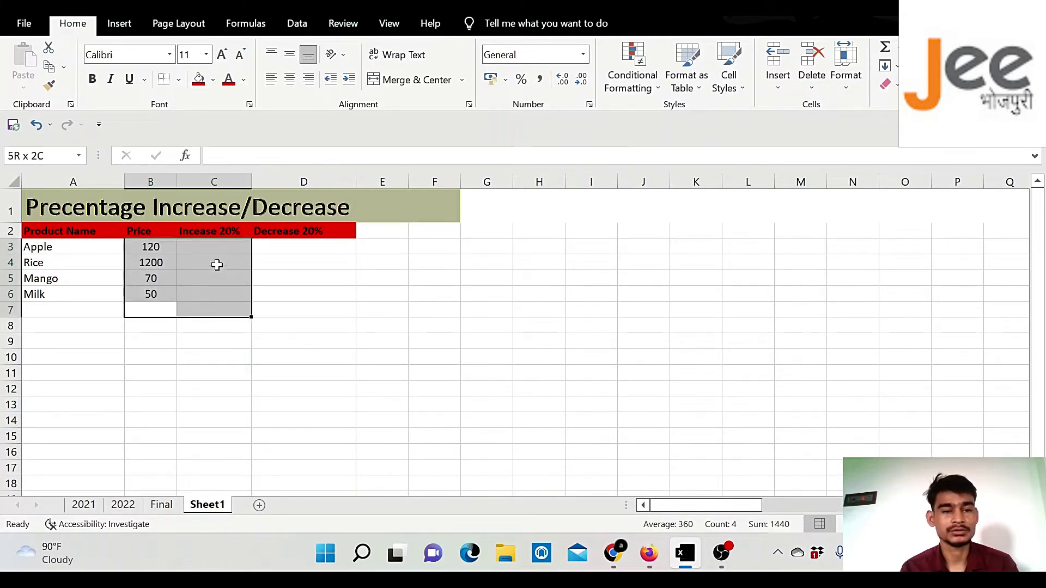
pyautogui.click(221, 309)
pyautogui.click(217, 248)
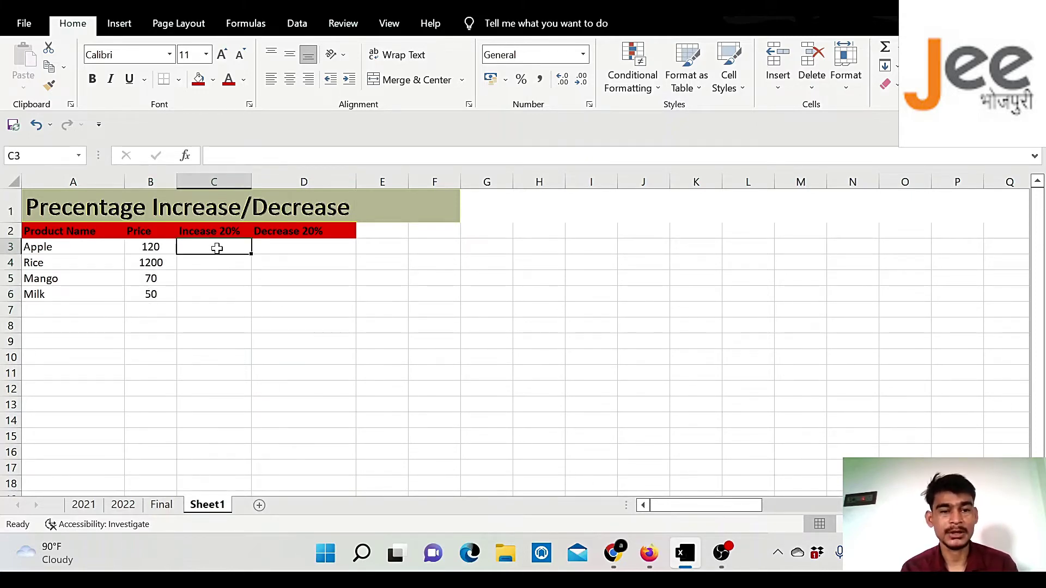
# Step: Enter =B3+B3*20% in C3, giving Apple's increased price of 144
pyautogui.write('=')
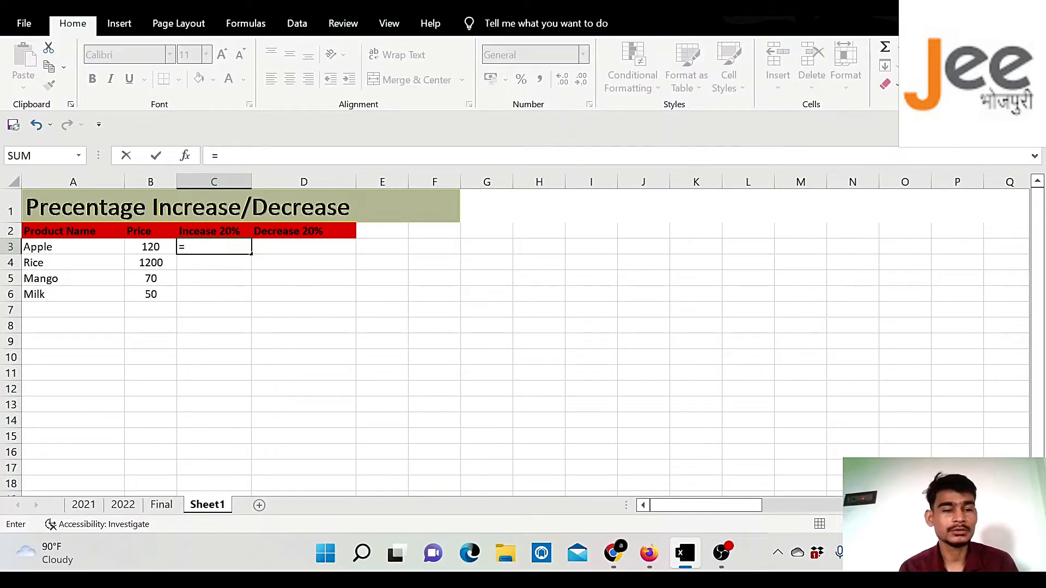
pyautogui.click(152, 247)
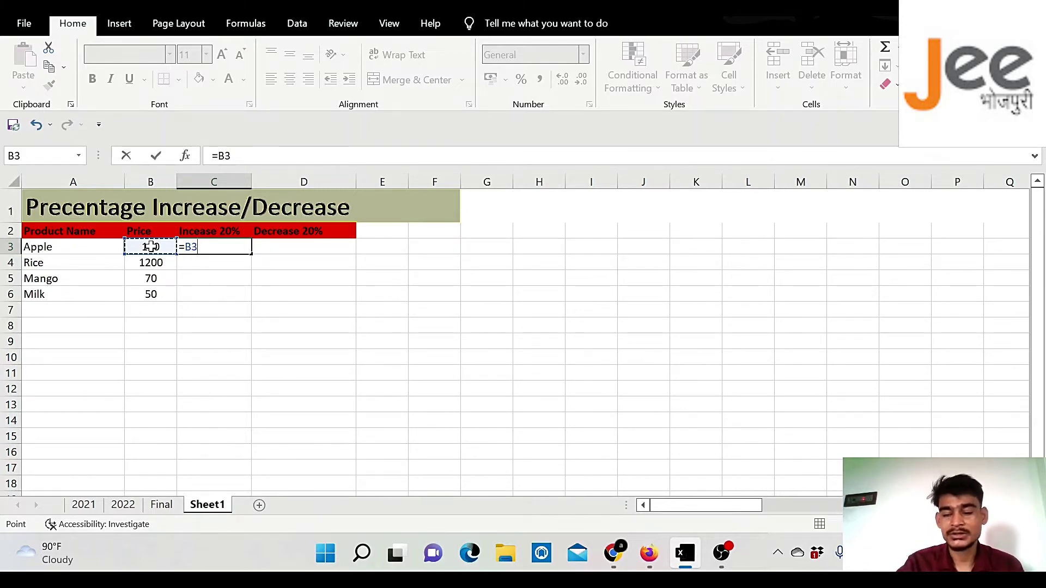
pyautogui.write('+')
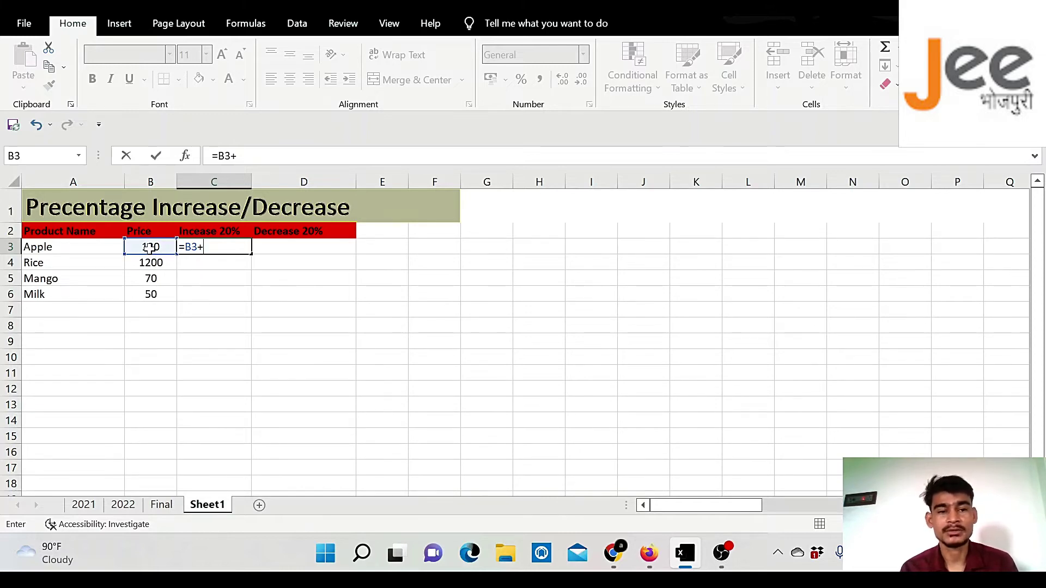
pyautogui.click(150, 247)
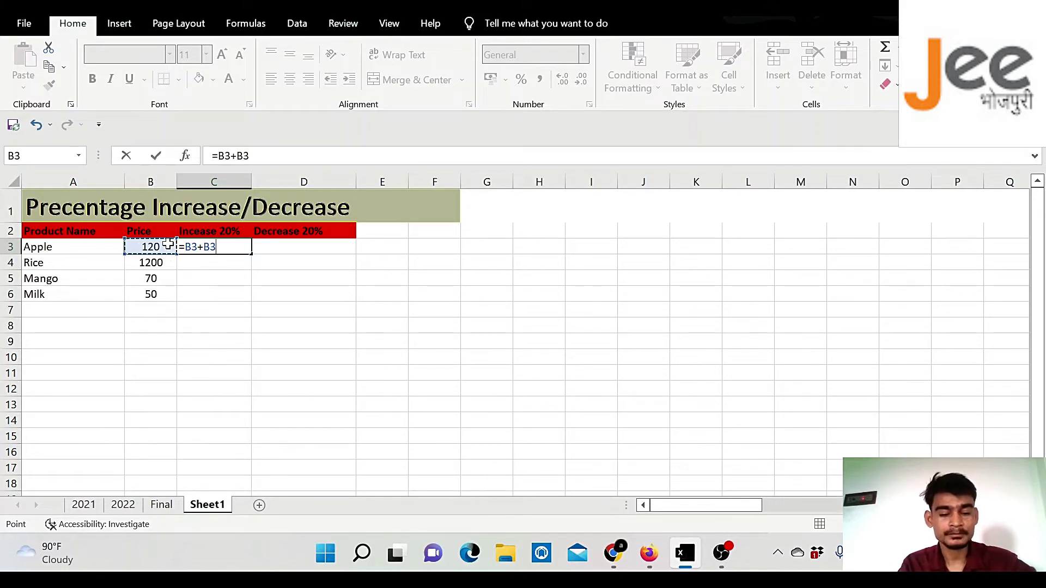
pyautogui.write('*')
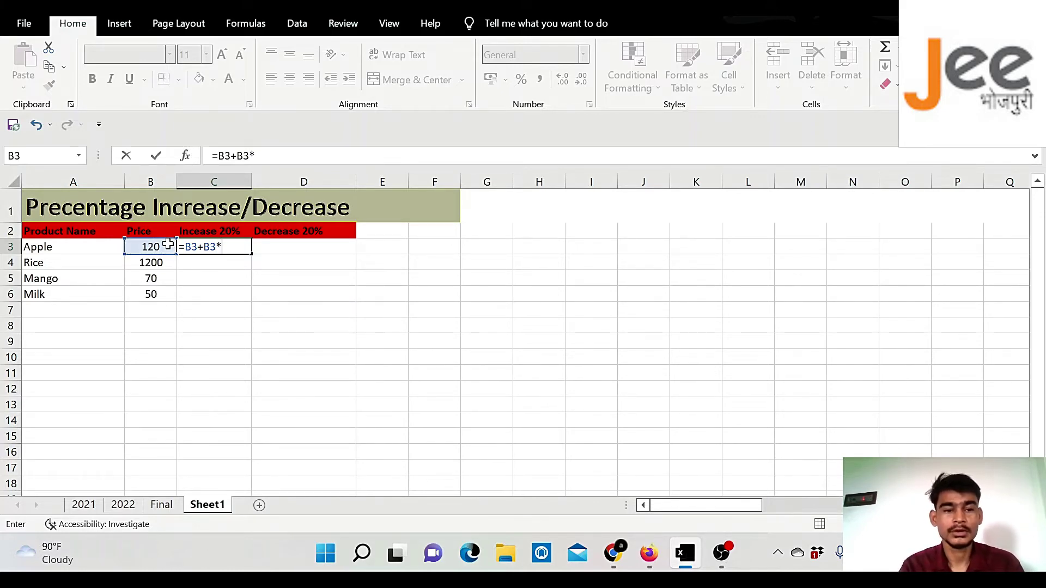
pyautogui.write('20')
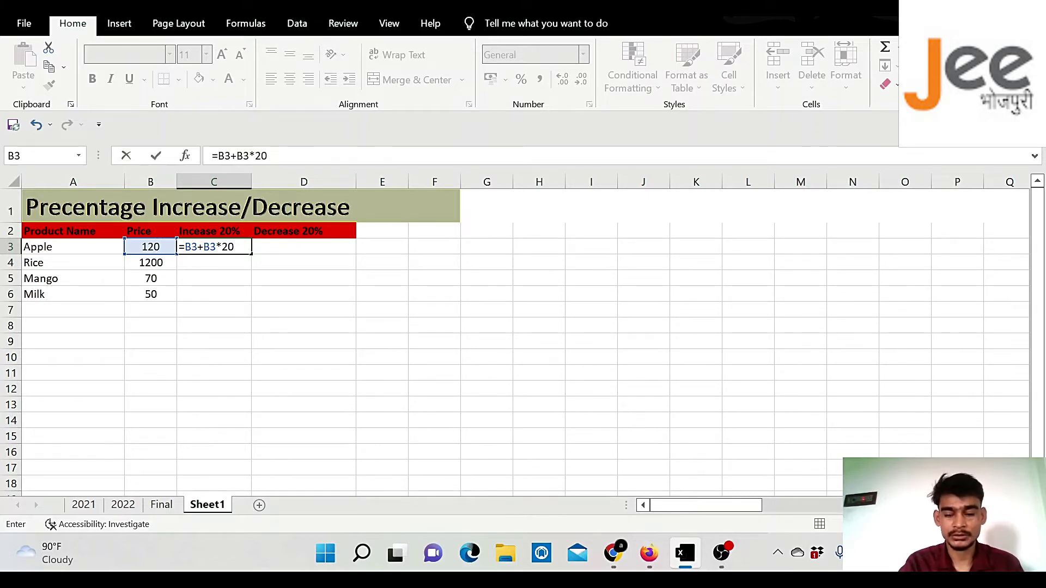
pyautogui.write('%')
pyautogui.press('Return')
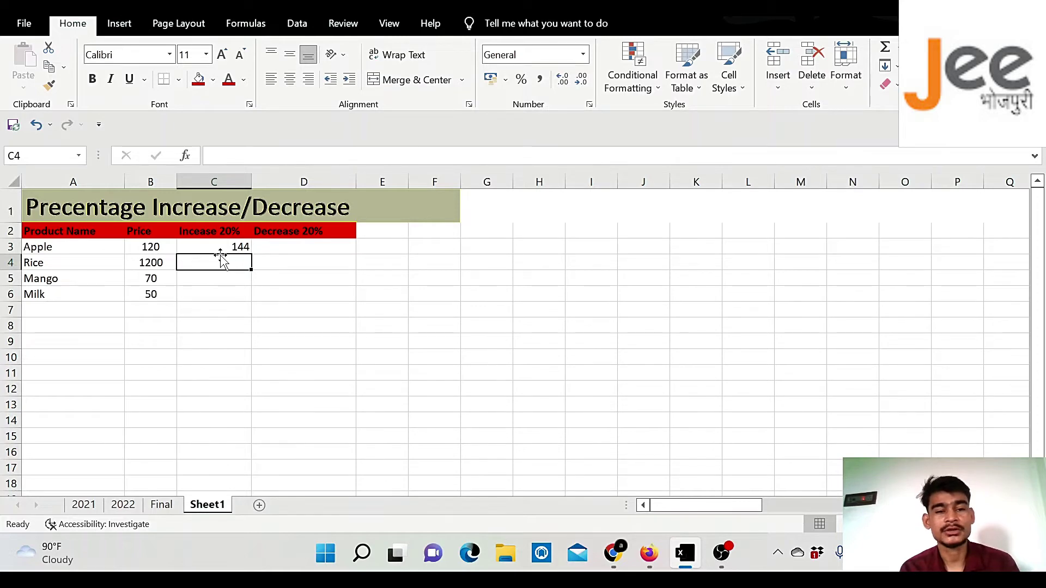
# Step: Fill C3's =B3+B3*20% down to C6, giving 1440, 84 and 60
pyautogui.click(214, 243)
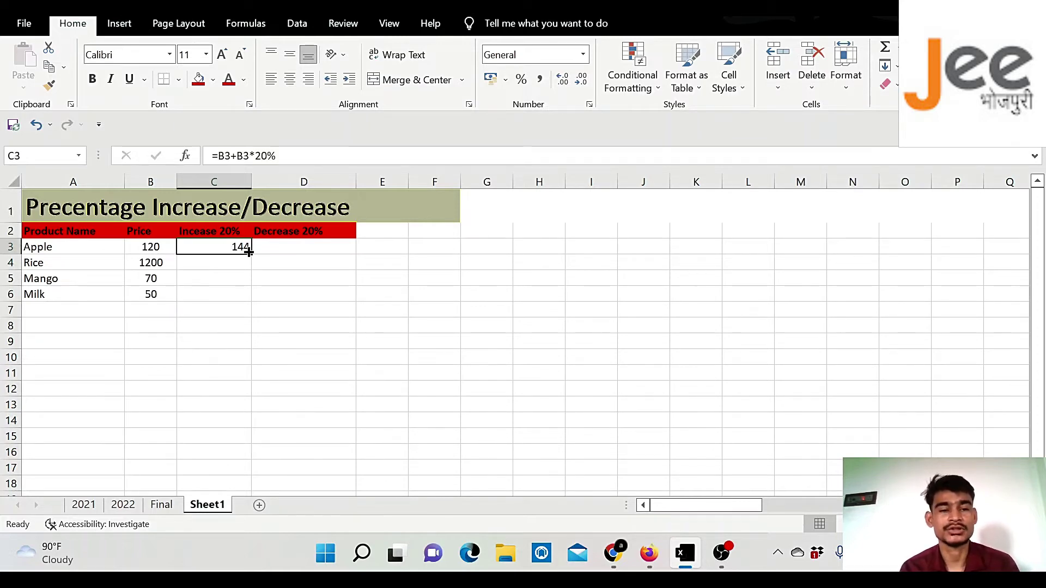
pyautogui.moveTo(249, 255); pyautogui.dragTo(243, 299)
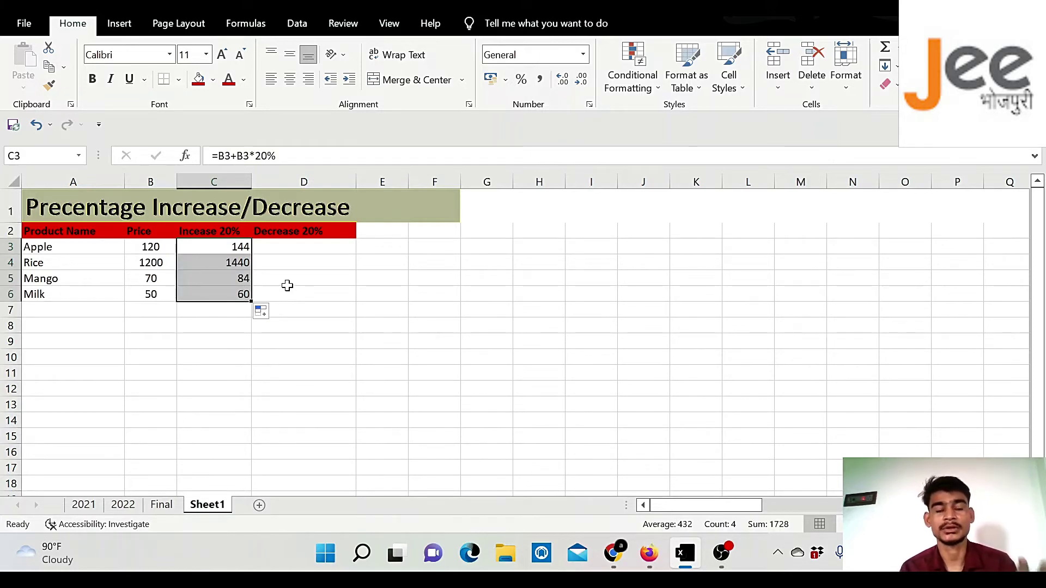
pyautogui.click(206, 267)
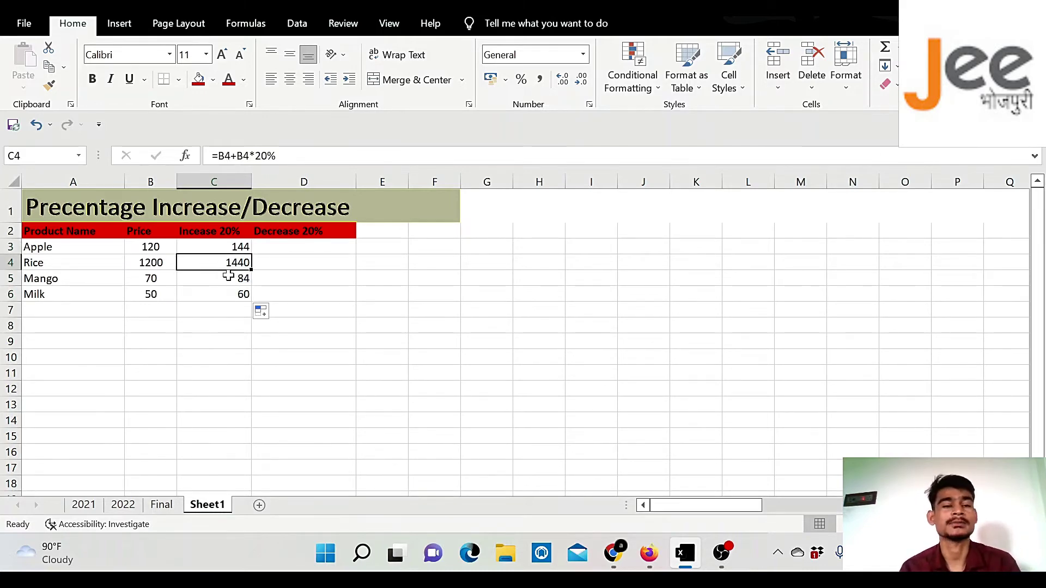
pyautogui.click(269, 245)
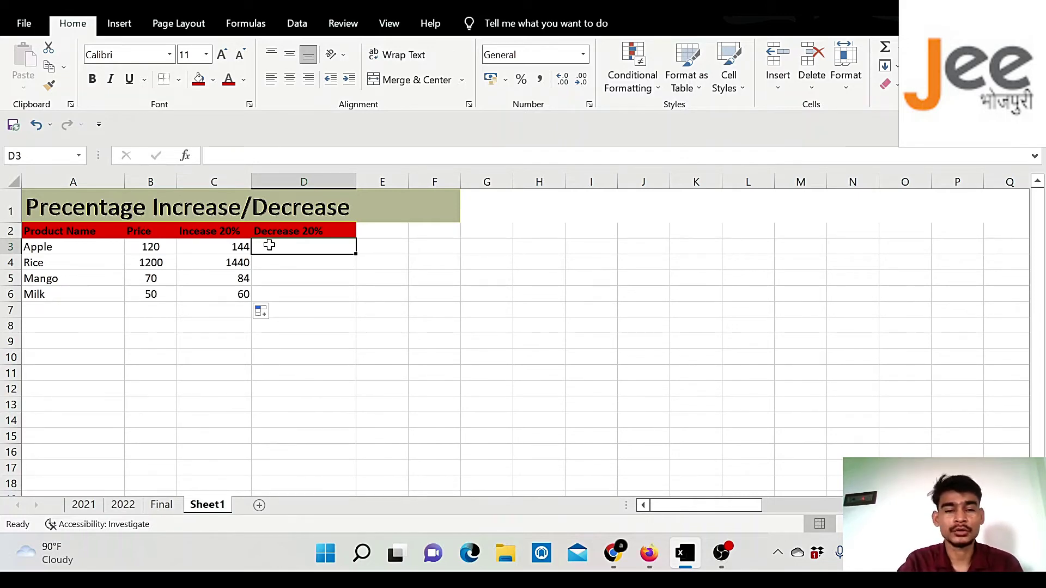
# Step: Enter =B3*80% in D3 so Apple's Decrease 20% shows 96
pyautogui.write('=')
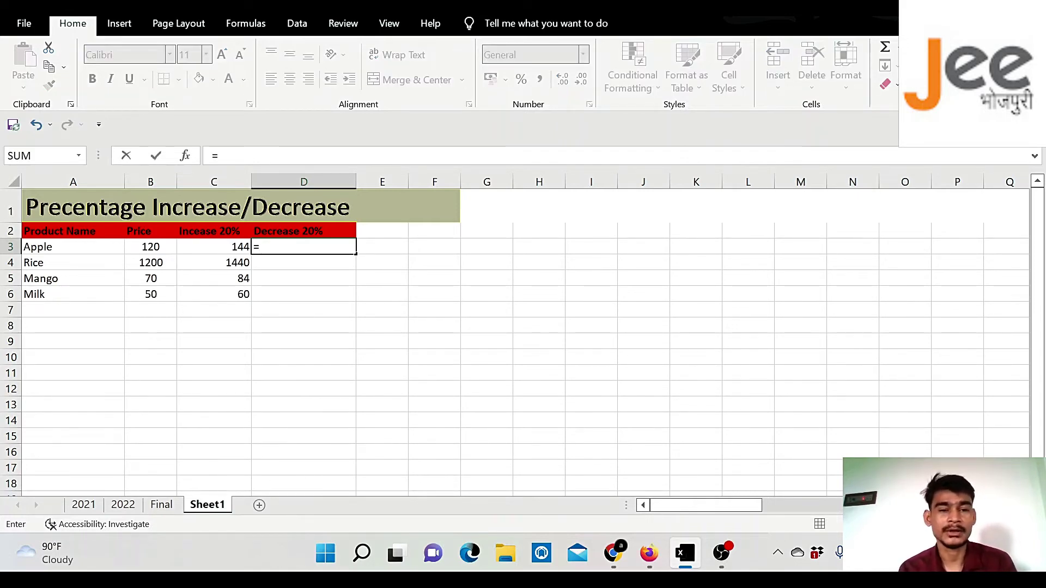
pyautogui.click(149, 247)
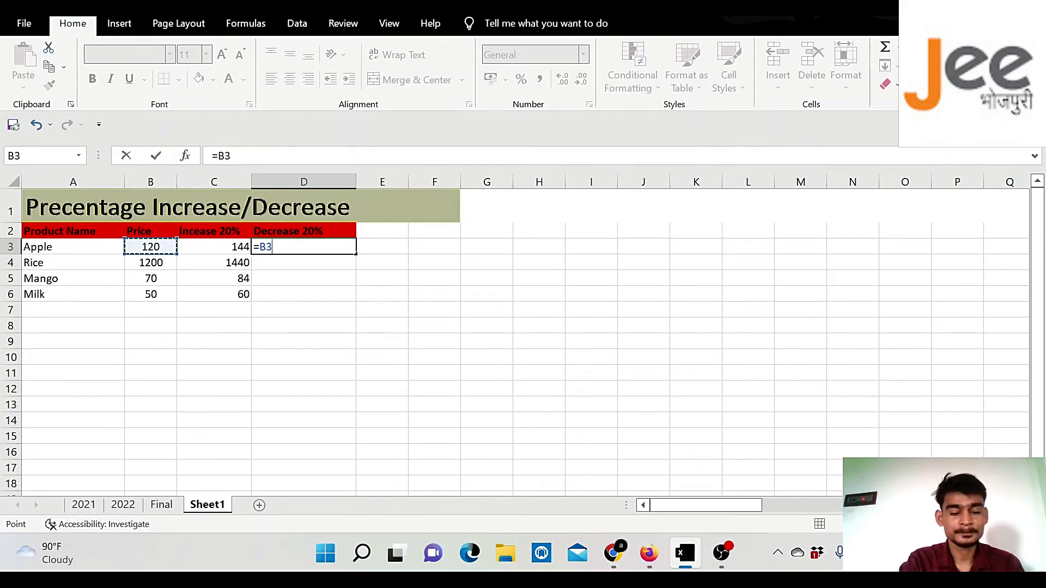
pyautogui.write('*')
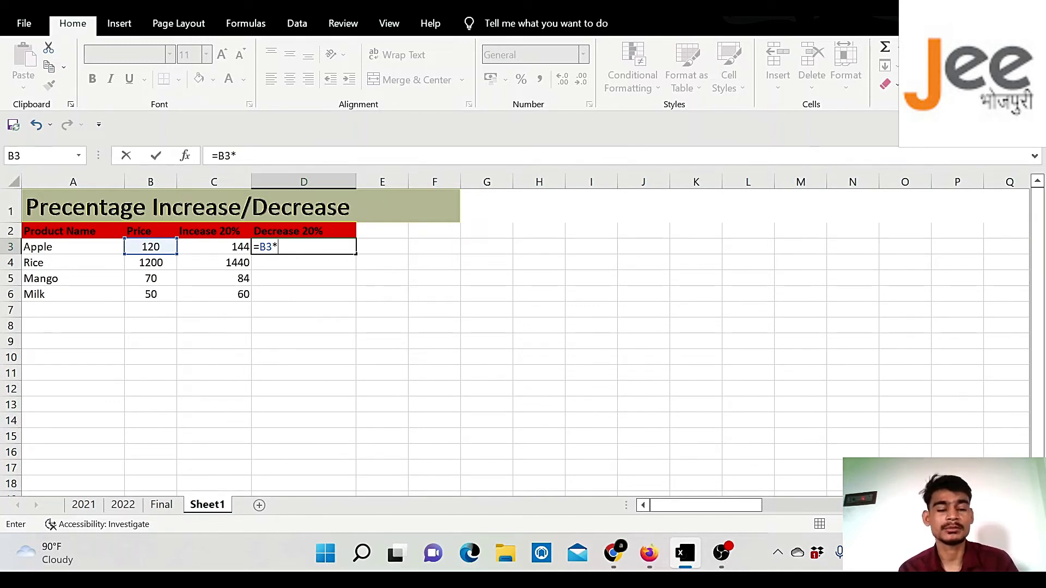
pyautogui.write('80')
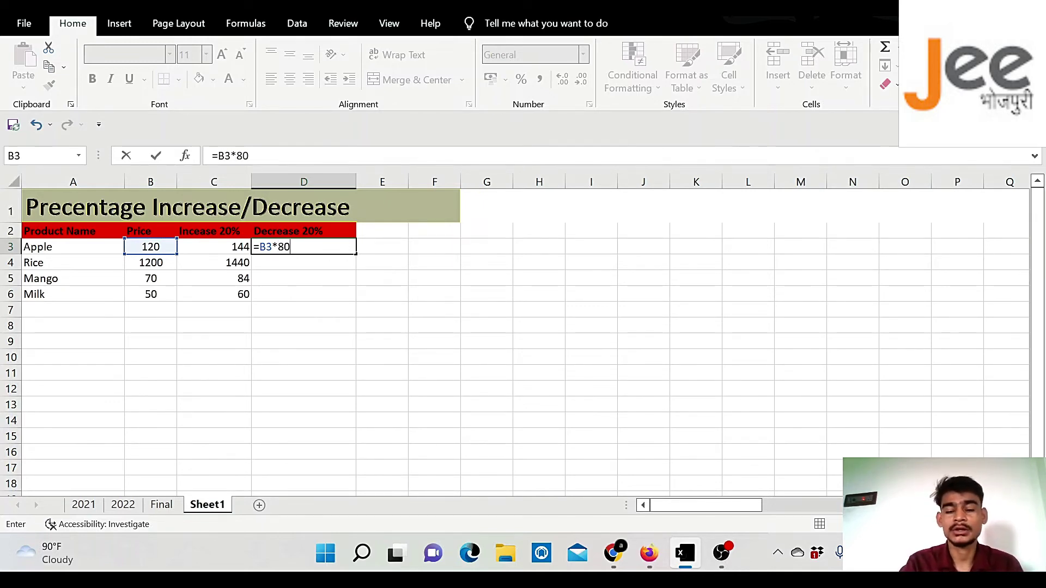
pyautogui.write('%')
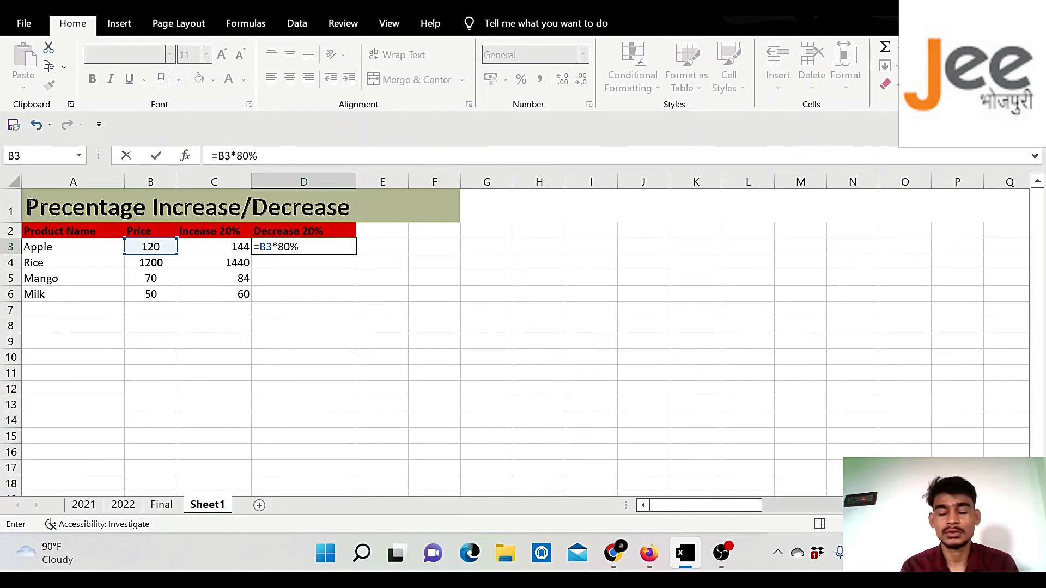
pyautogui.press('Return')
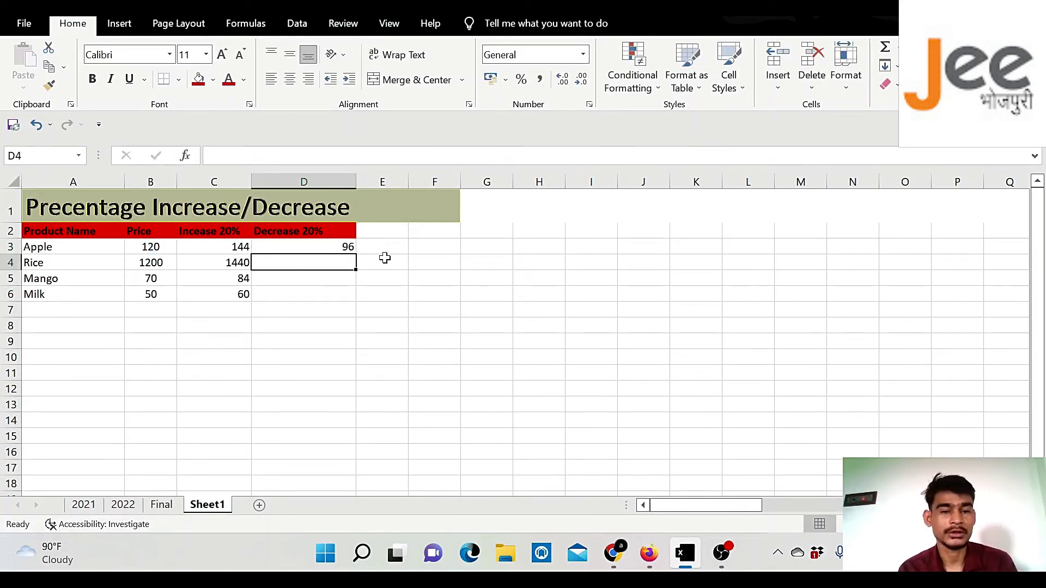
# Step: Fill D3's 80% formula down to D6, then clear D3:D6 again
pyautogui.click(309, 247)
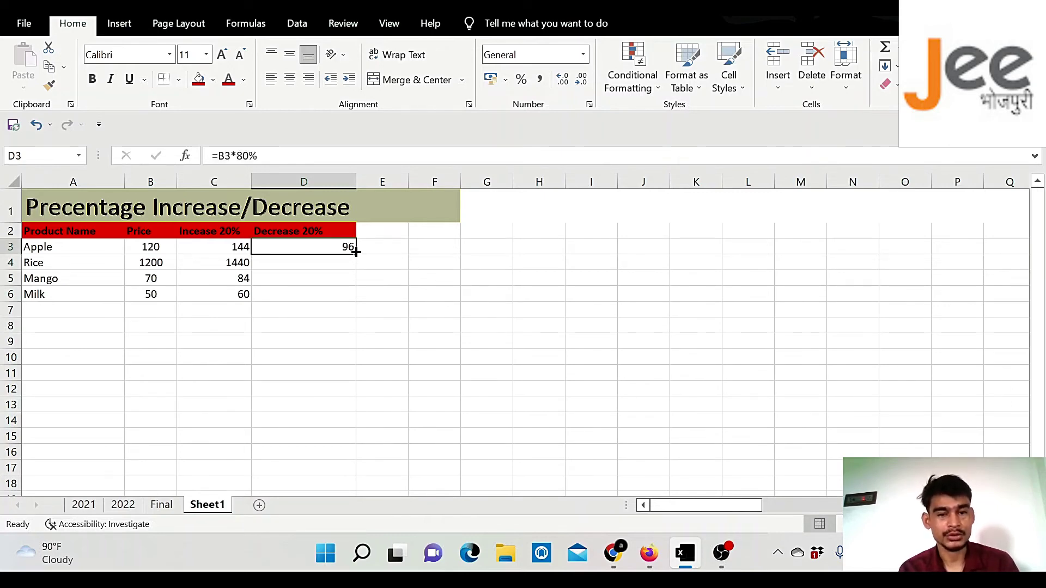
pyautogui.moveTo(356, 251); pyautogui.dragTo(352, 303)
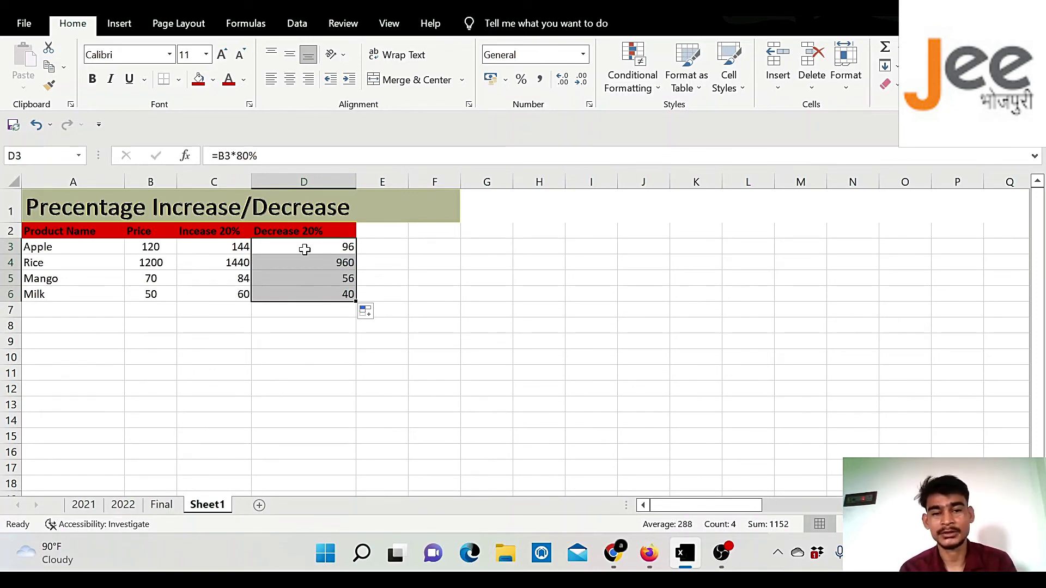
pyautogui.press('Delete')
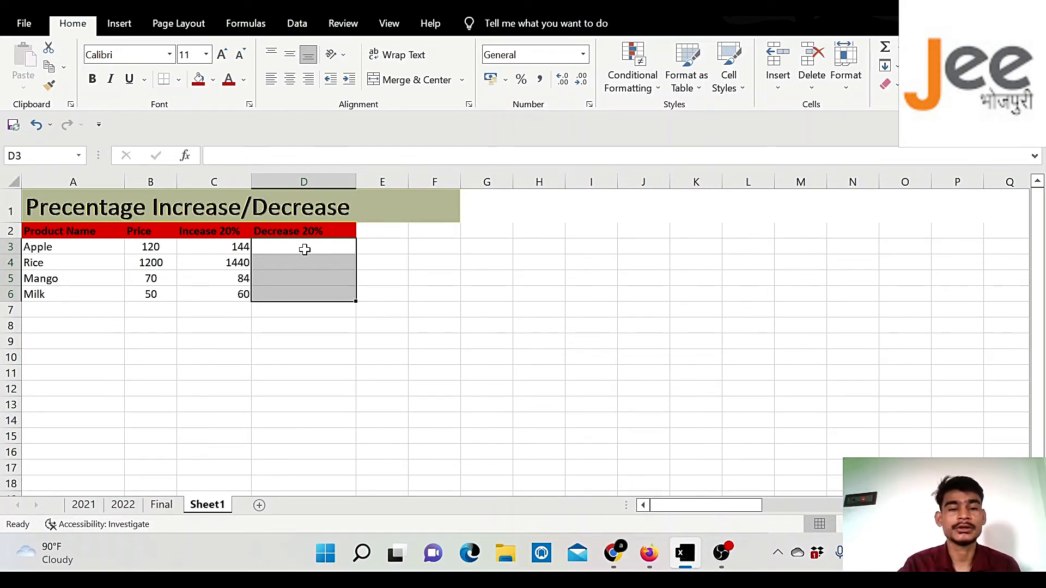
pyautogui.click(298, 245)
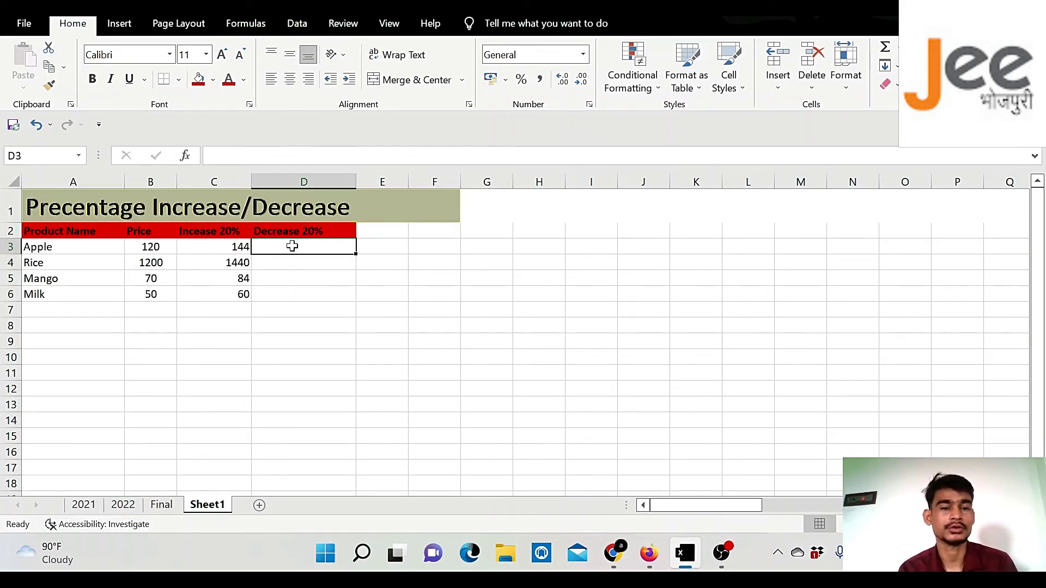
# Step: Enter =B3-B3*20% in D3, giving Apple's decreased price of 96
pyautogui.write('=')
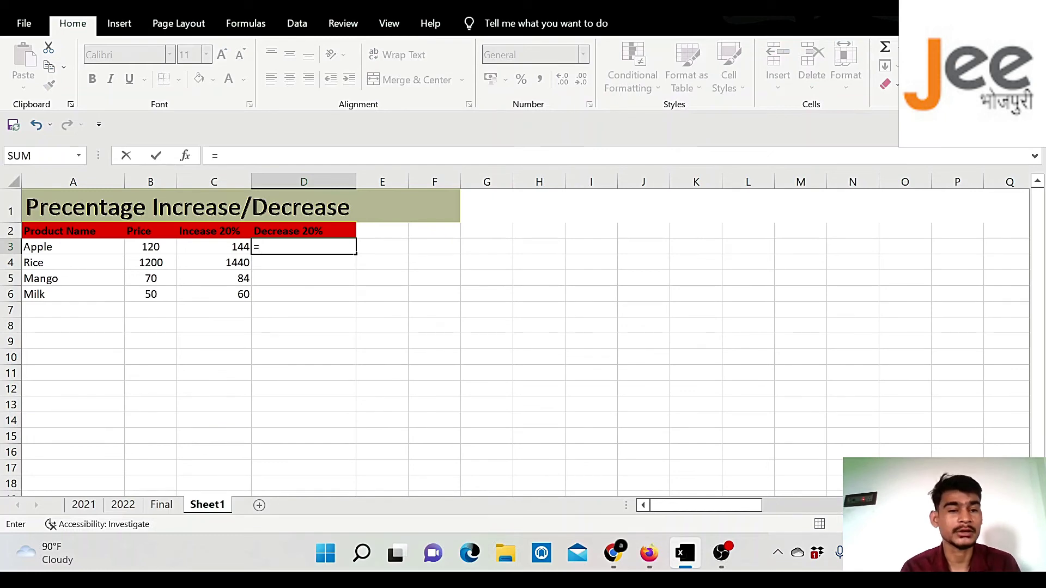
pyautogui.click(142, 247)
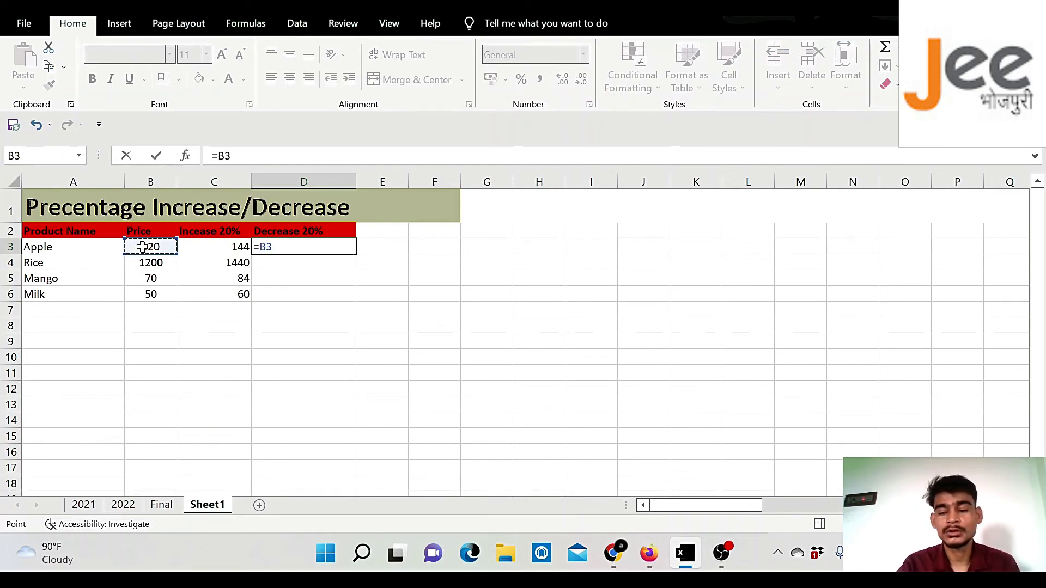
pyautogui.write('-')
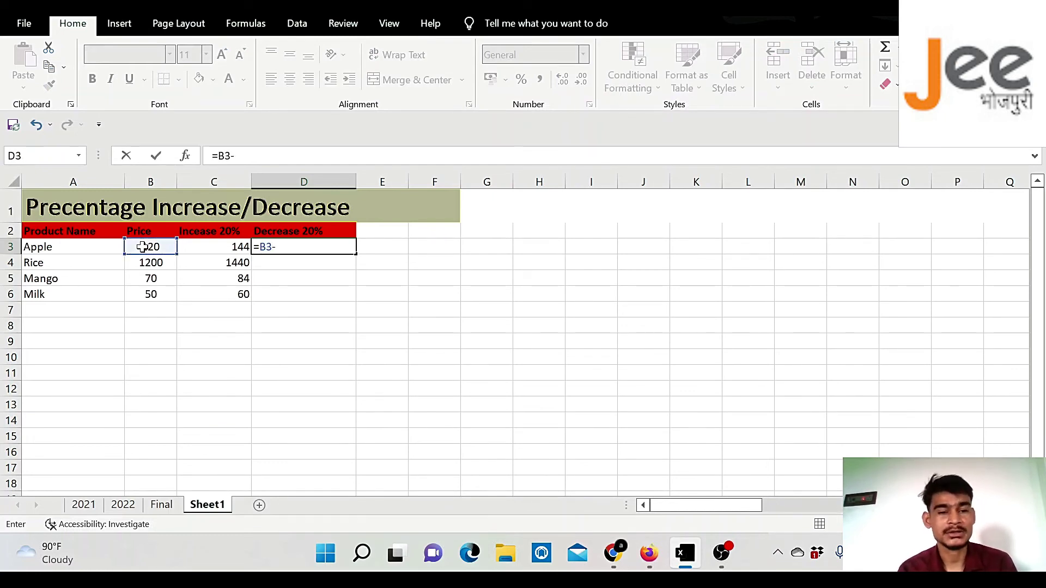
pyautogui.click(157, 249)
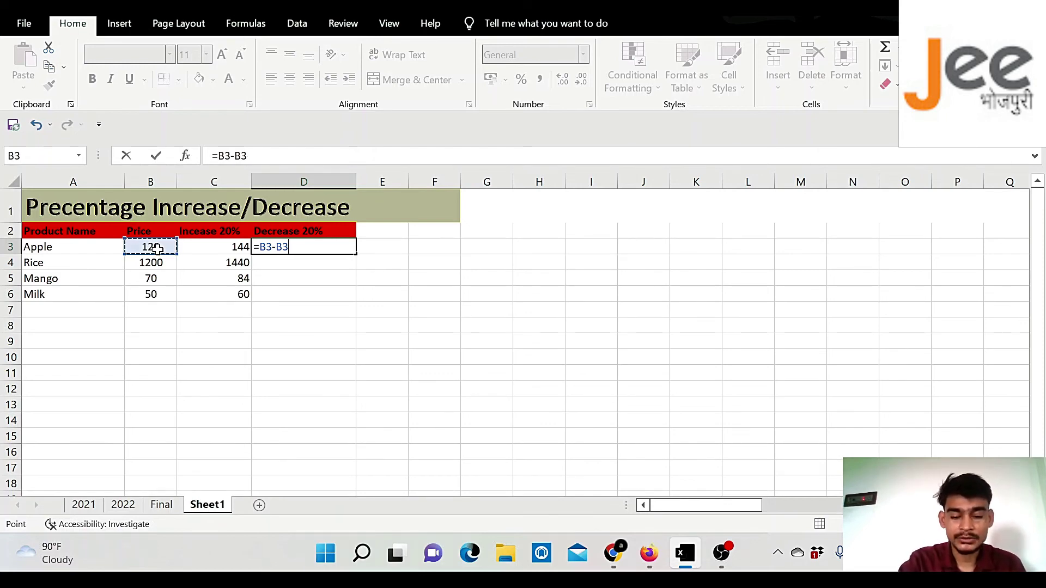
pyautogui.write('*')
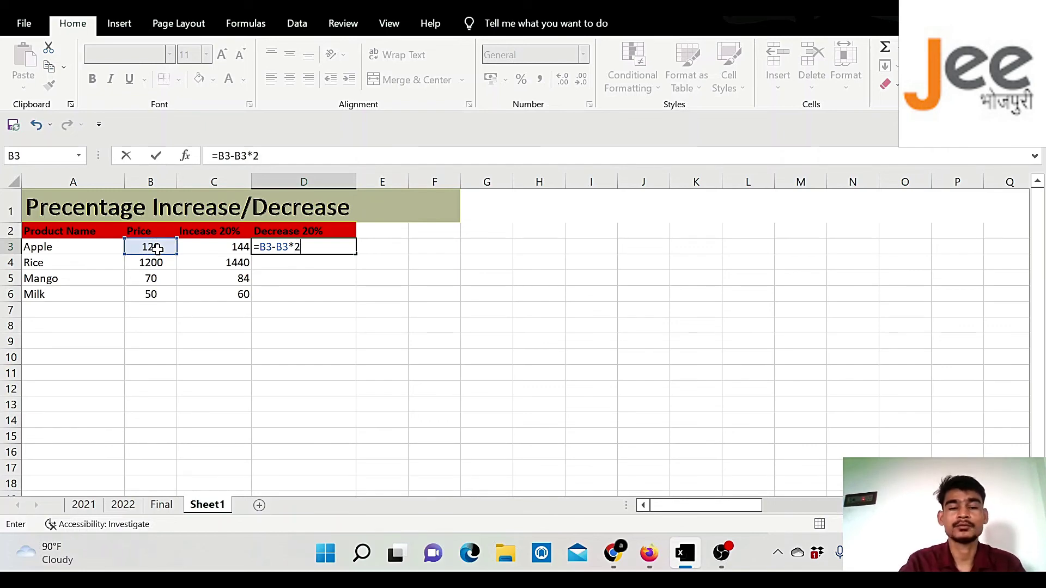
pyautogui.write('0')
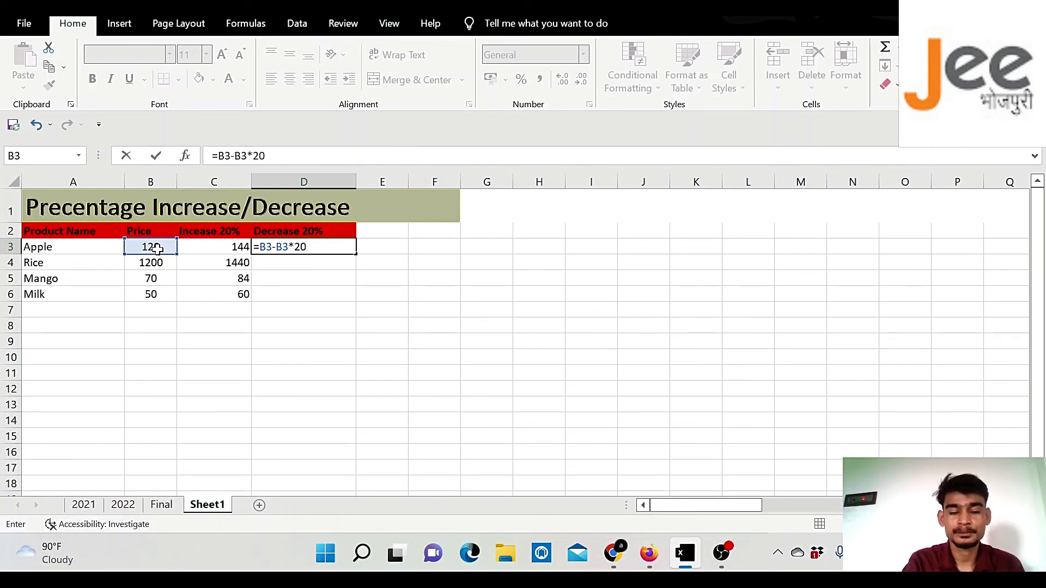
pyautogui.write('%')
pyautogui.press('Return')
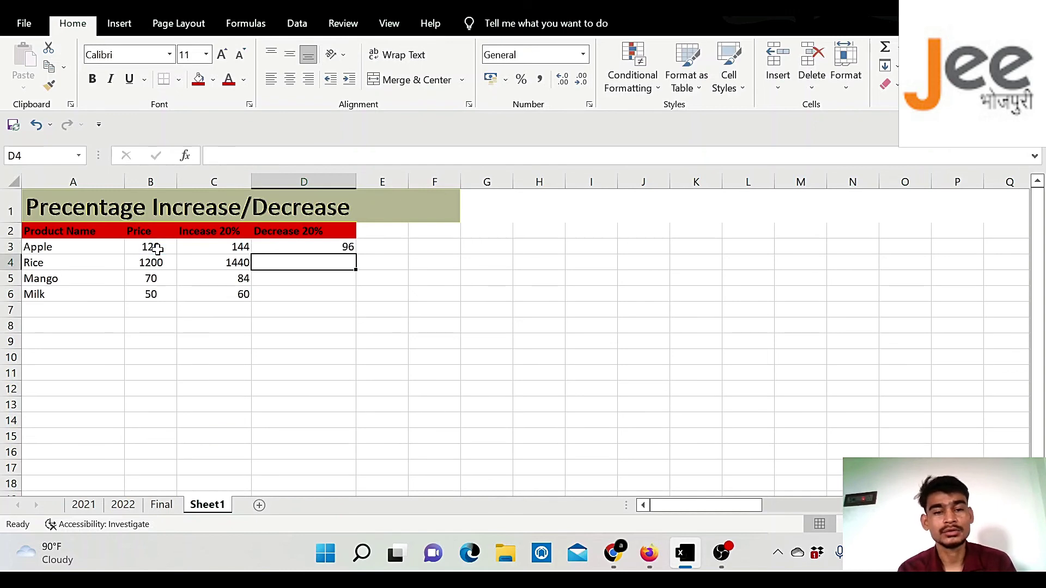
# Step: Fill D3's =B3-B3*20% down to D6, giving 960, 56 and 40
pyautogui.click(318, 248)
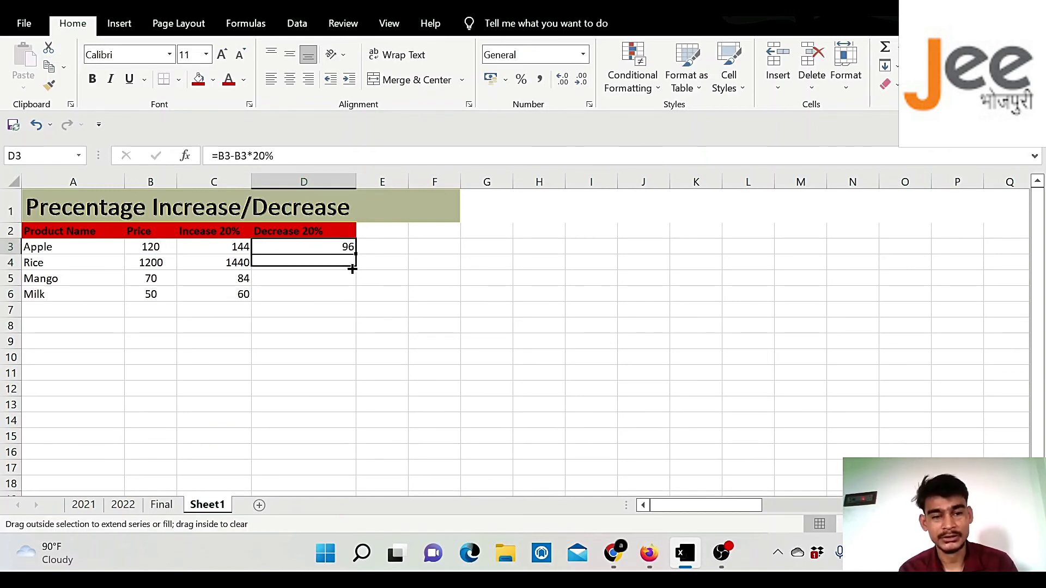
pyautogui.moveTo(354, 253); pyautogui.dragTo(350, 299)
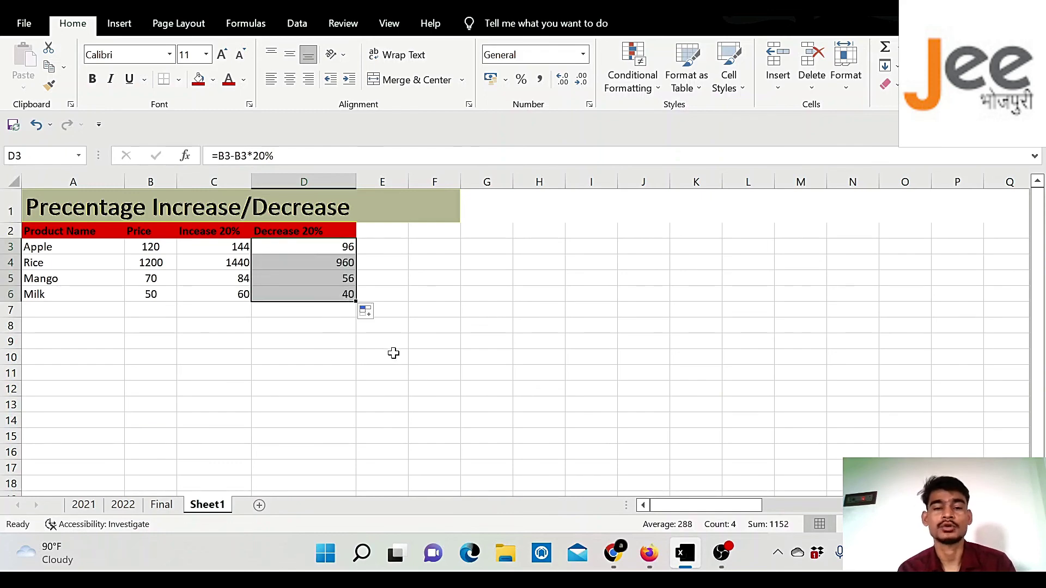
pyautogui.click(454, 324)
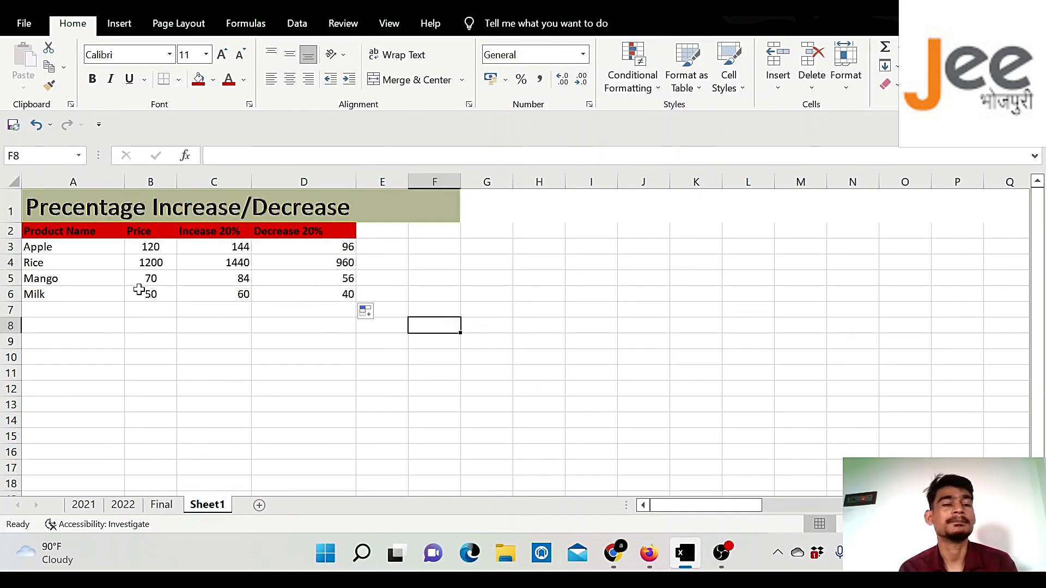